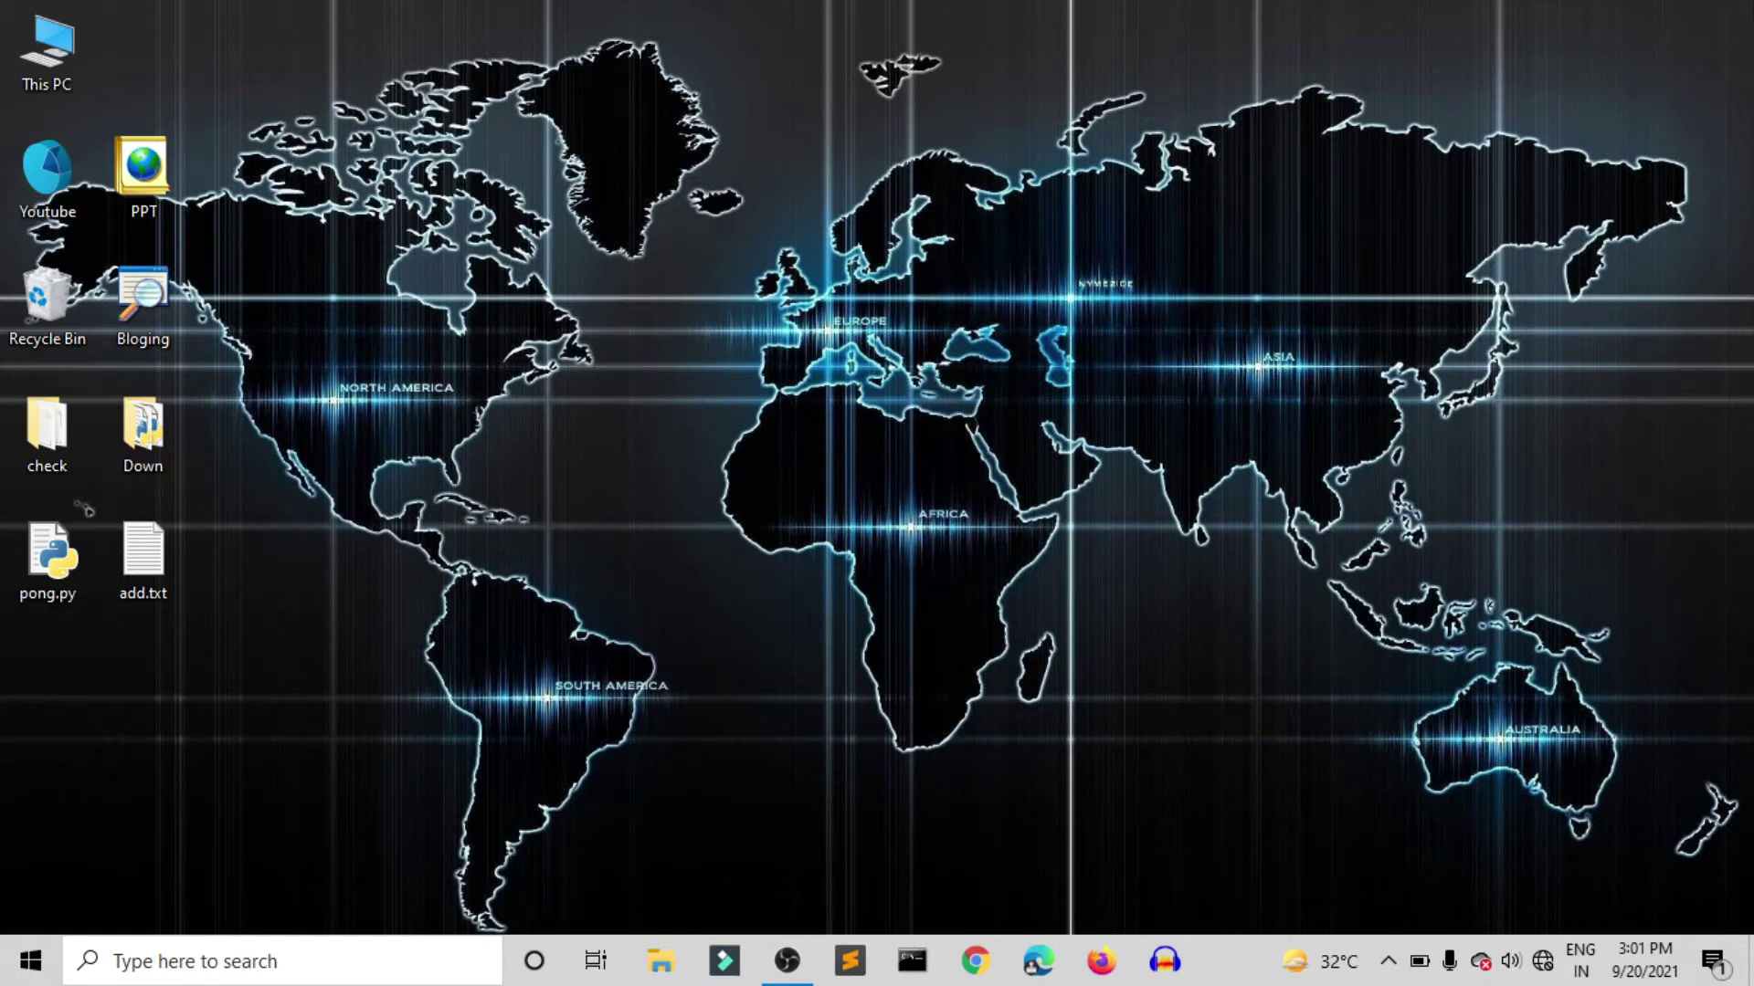
- Bring up the Shut Down Windows dialog from the desktop and choose Restart as what the computer should do
{"action": "key", "text": "alt+F4"}
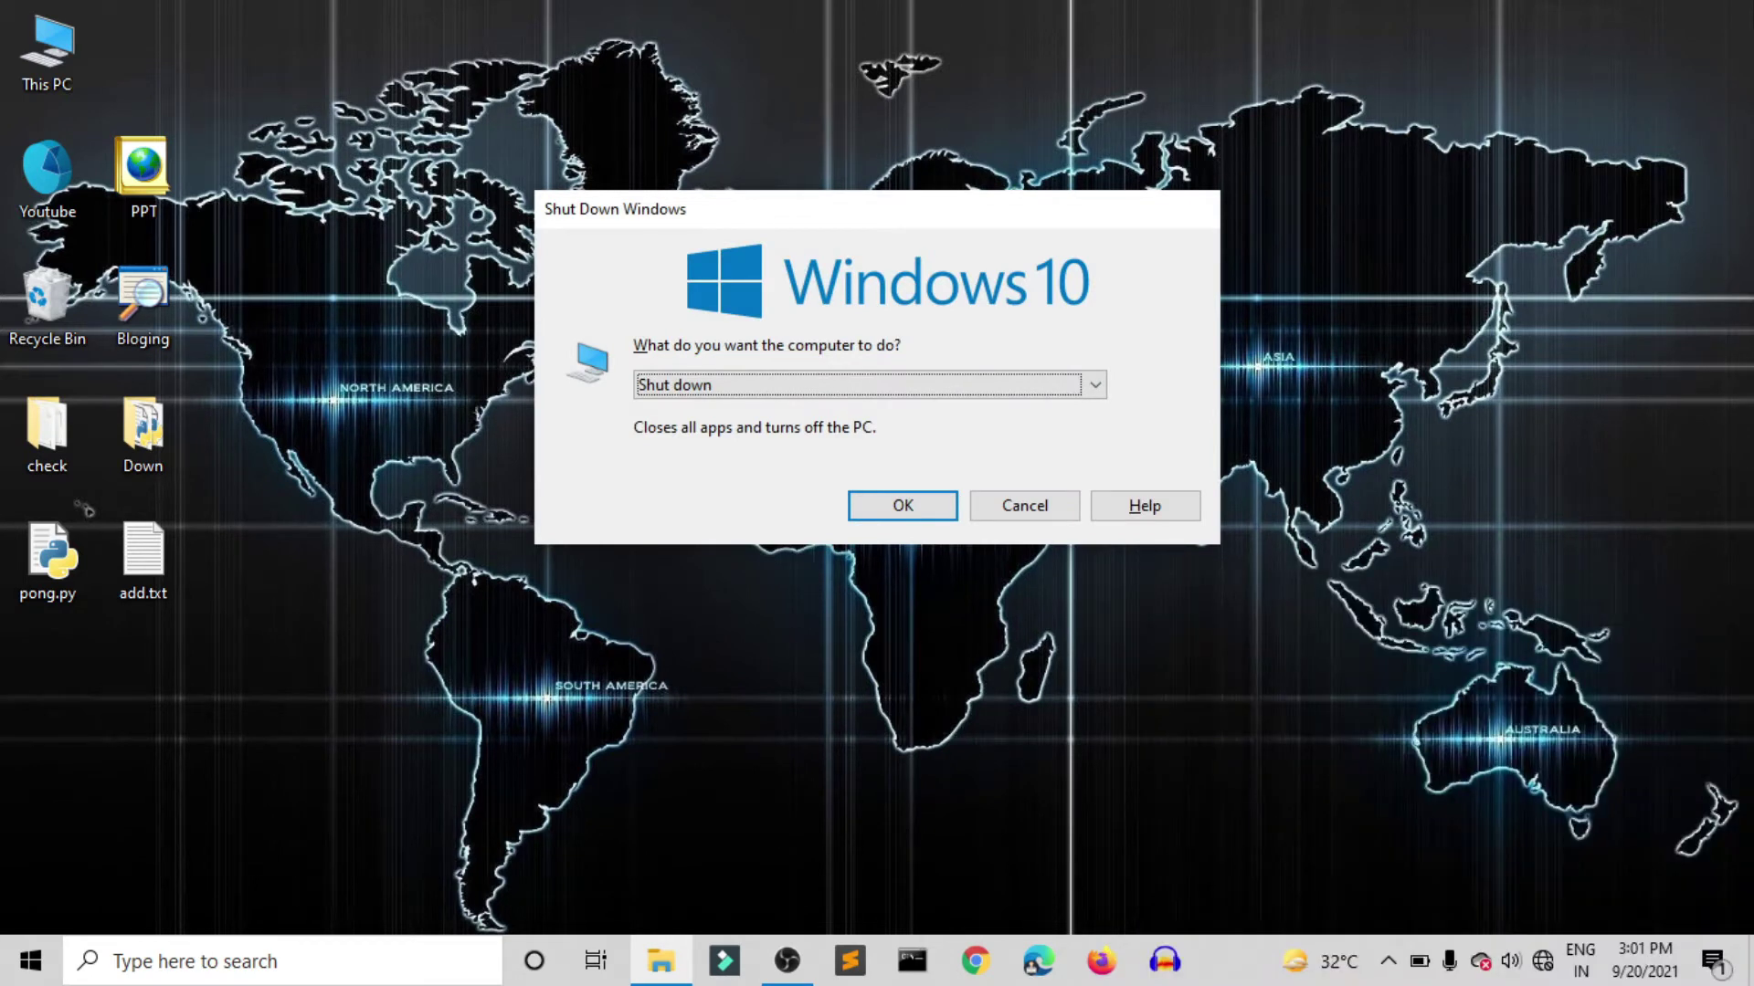
{"action": "key", "text": "Tab"}
{"action": "key", "text": "Tab"}
{"action": "key", "text": "Tab"}
{"action": "key", "text": "Tab"}
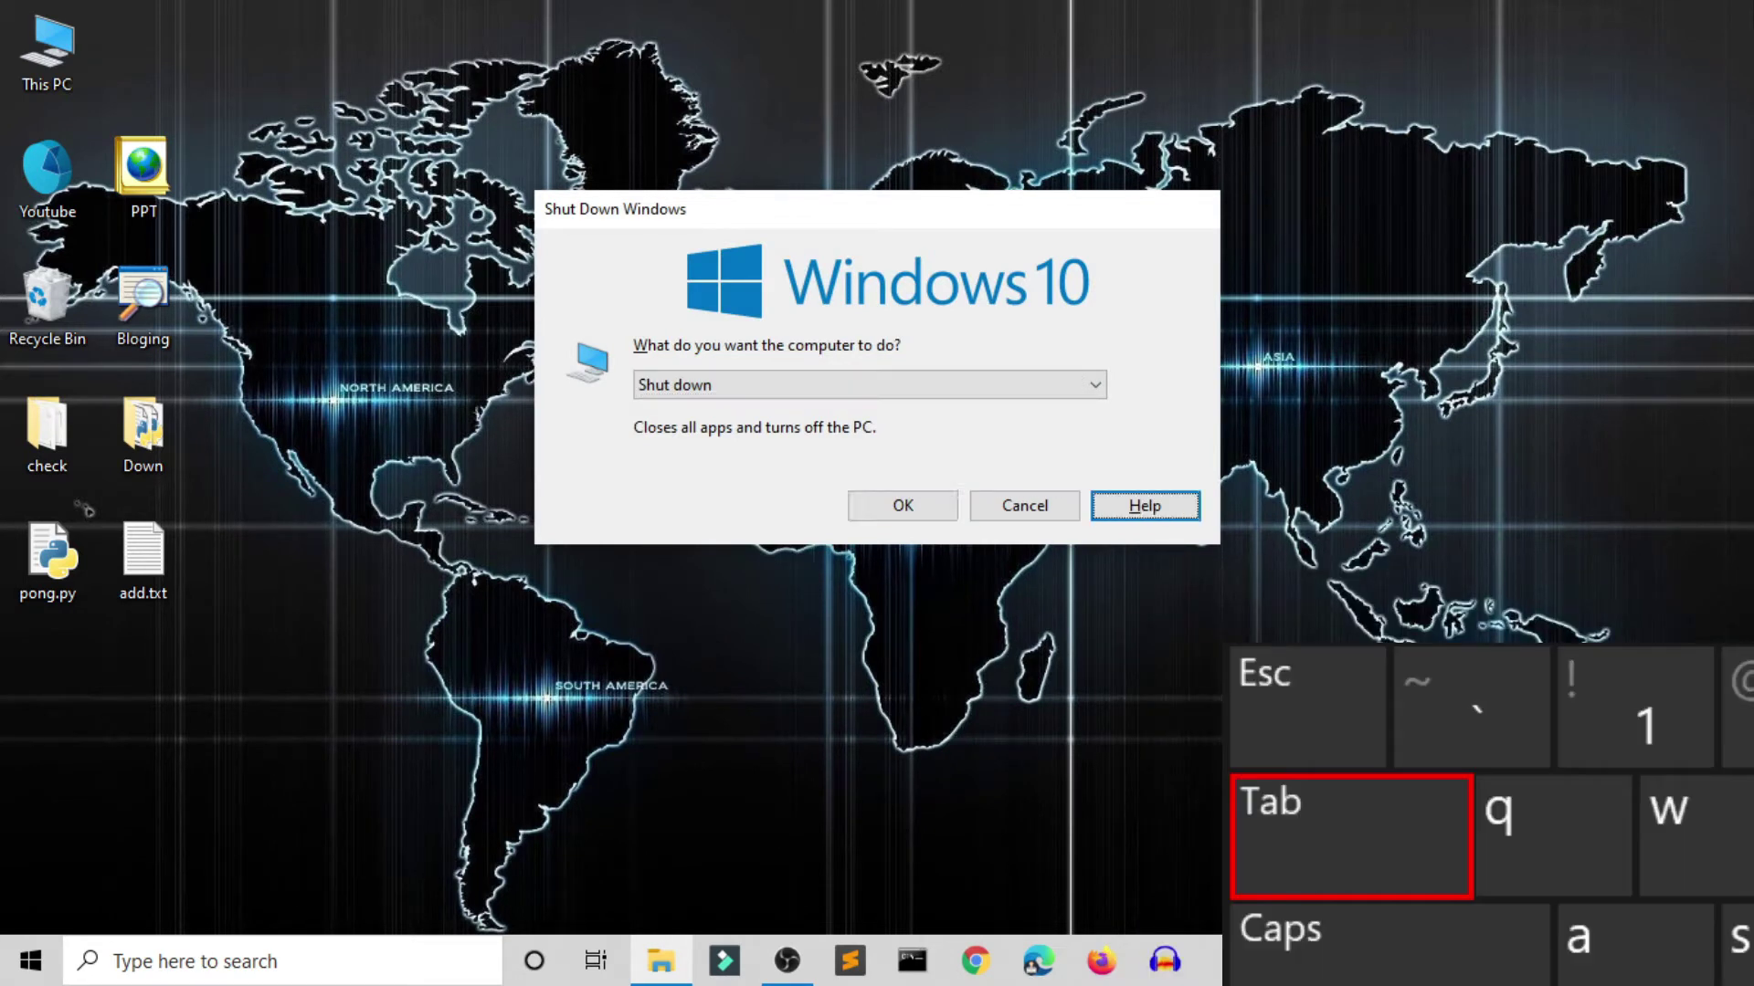
{"action": "key", "text": "Down"}
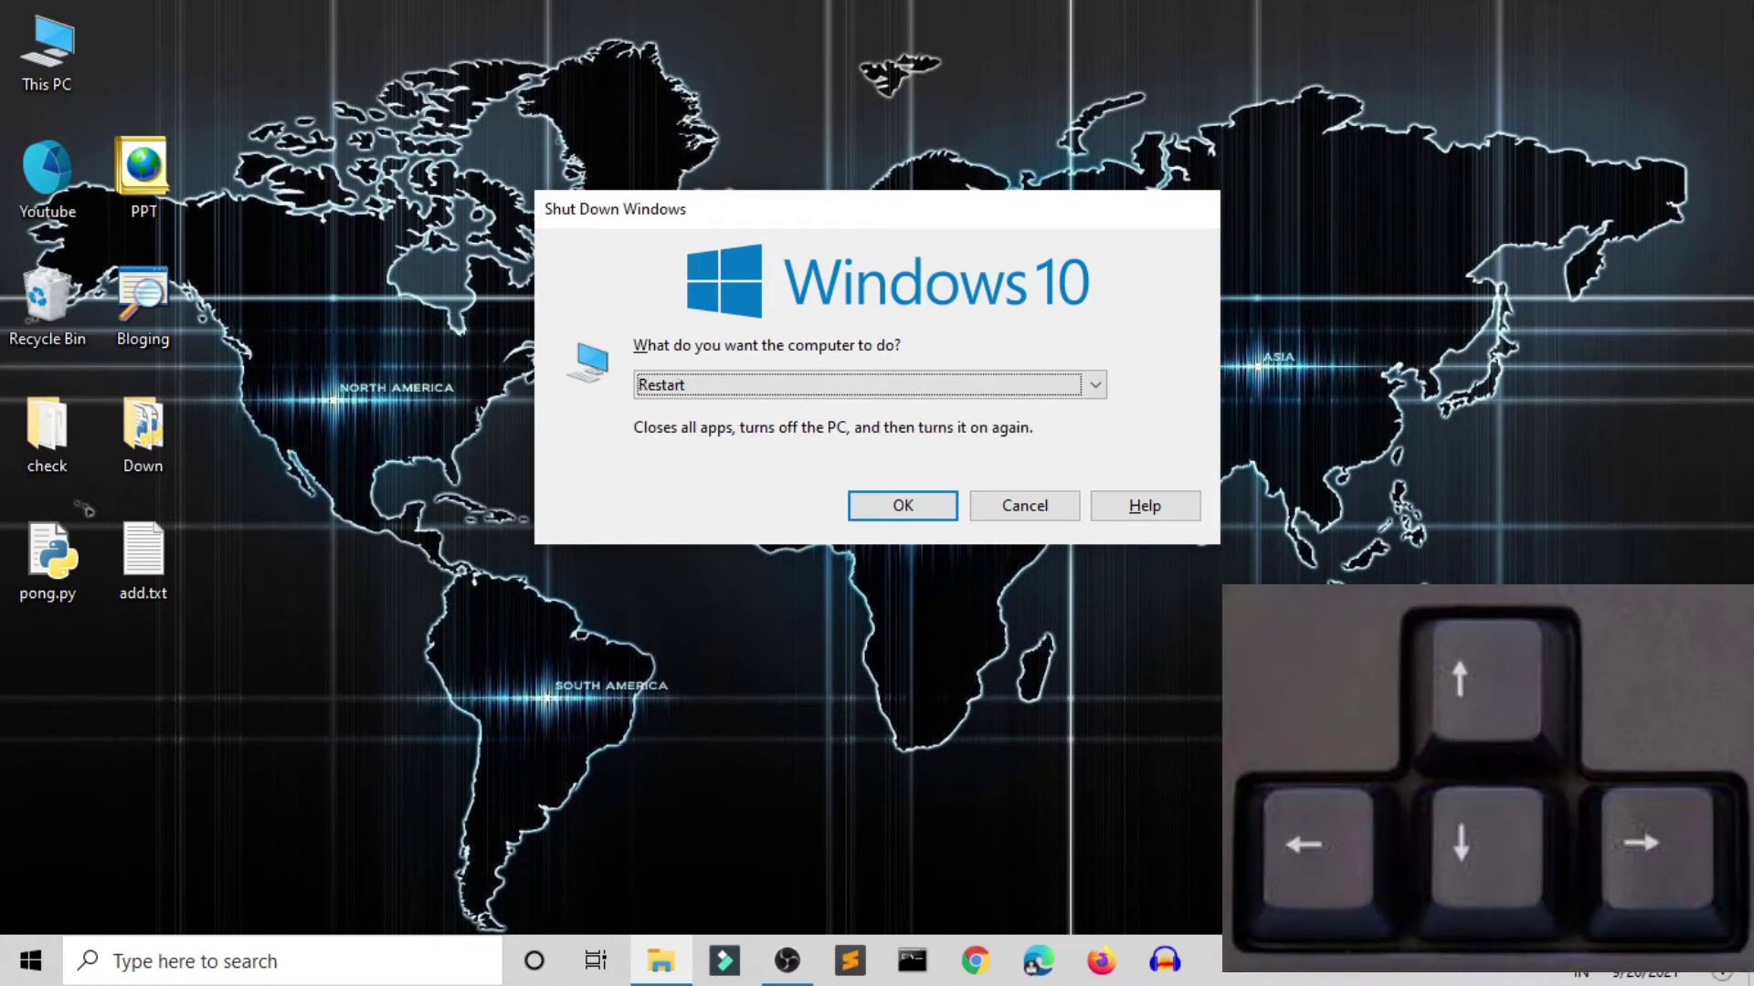
{"action": "key", "text": "Tab"}
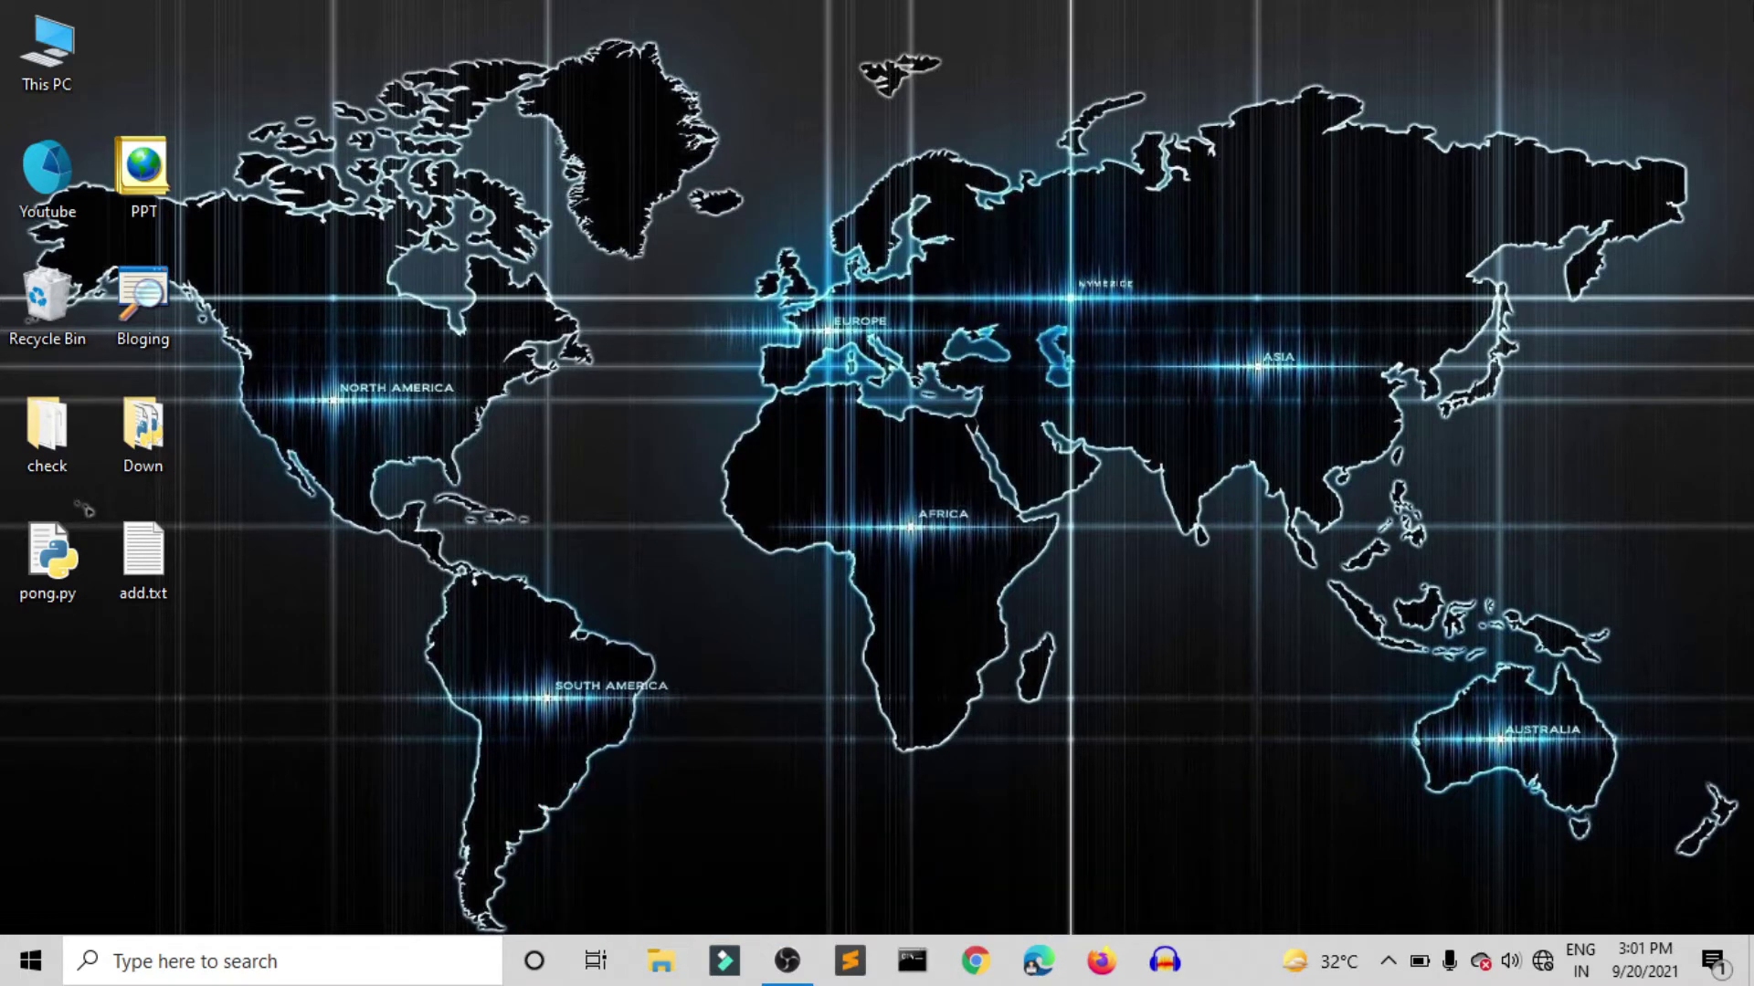
- Search Windows for "touch" and open the Touchpad settings
{"action": "key", "text": "super"}
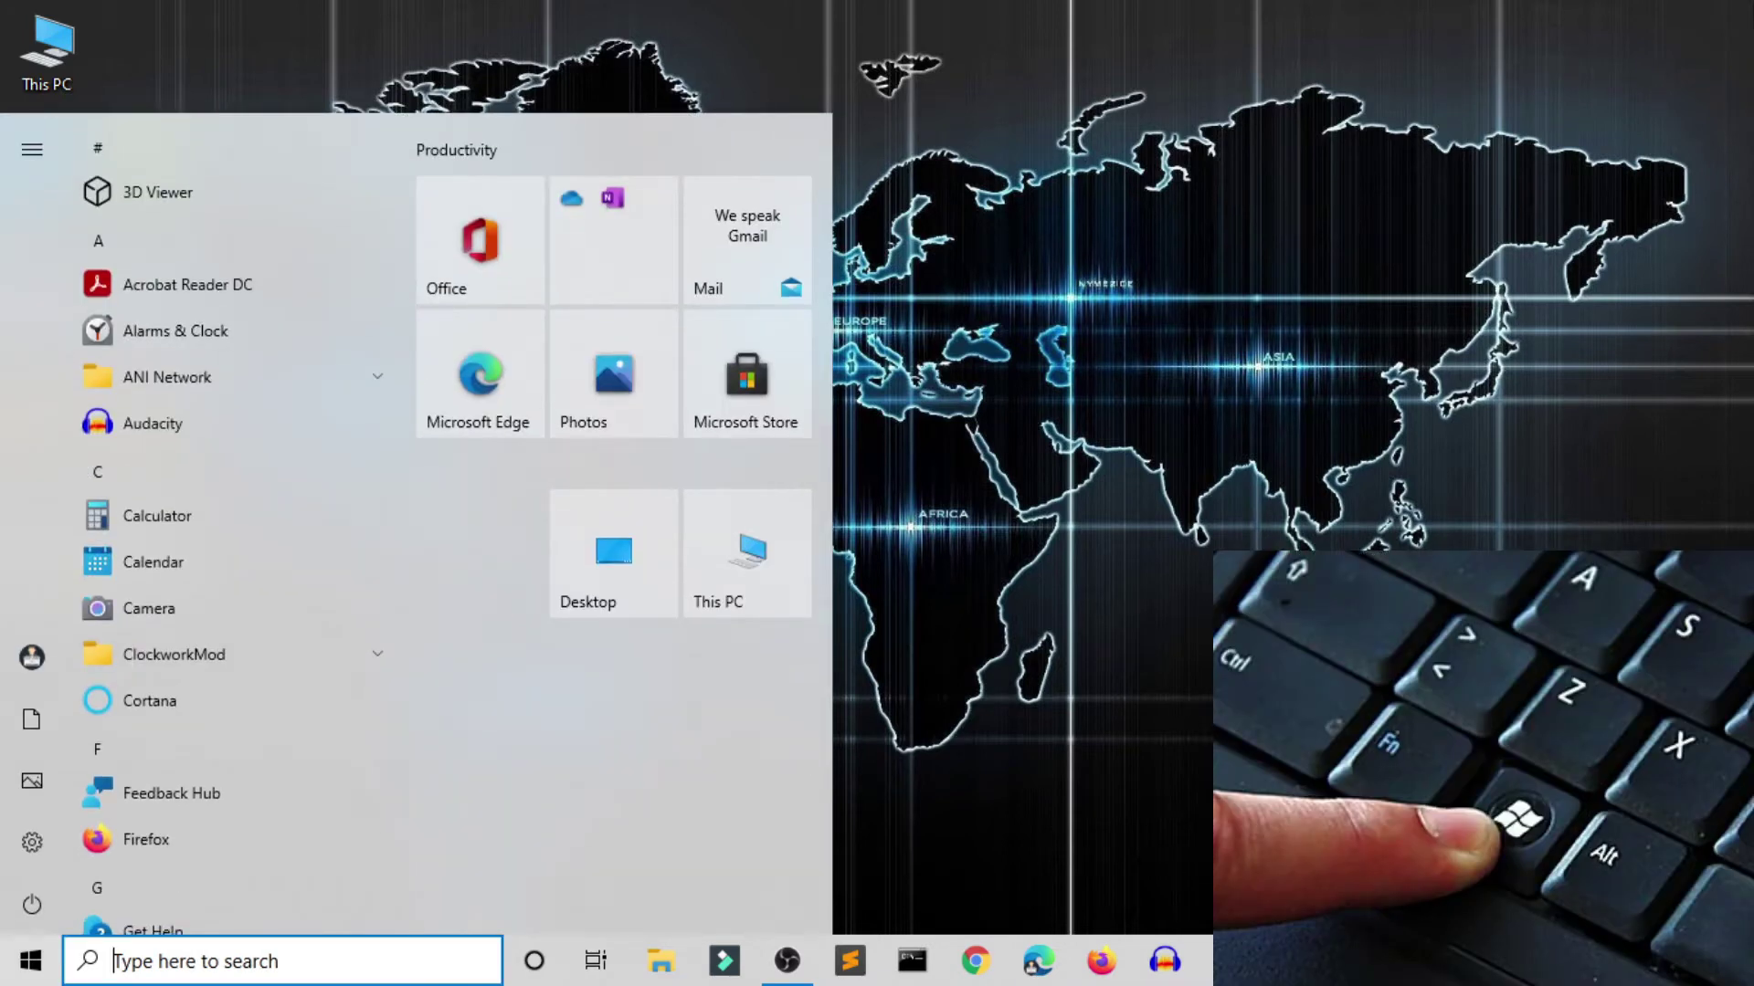
{"action": "type", "text": "touc"}
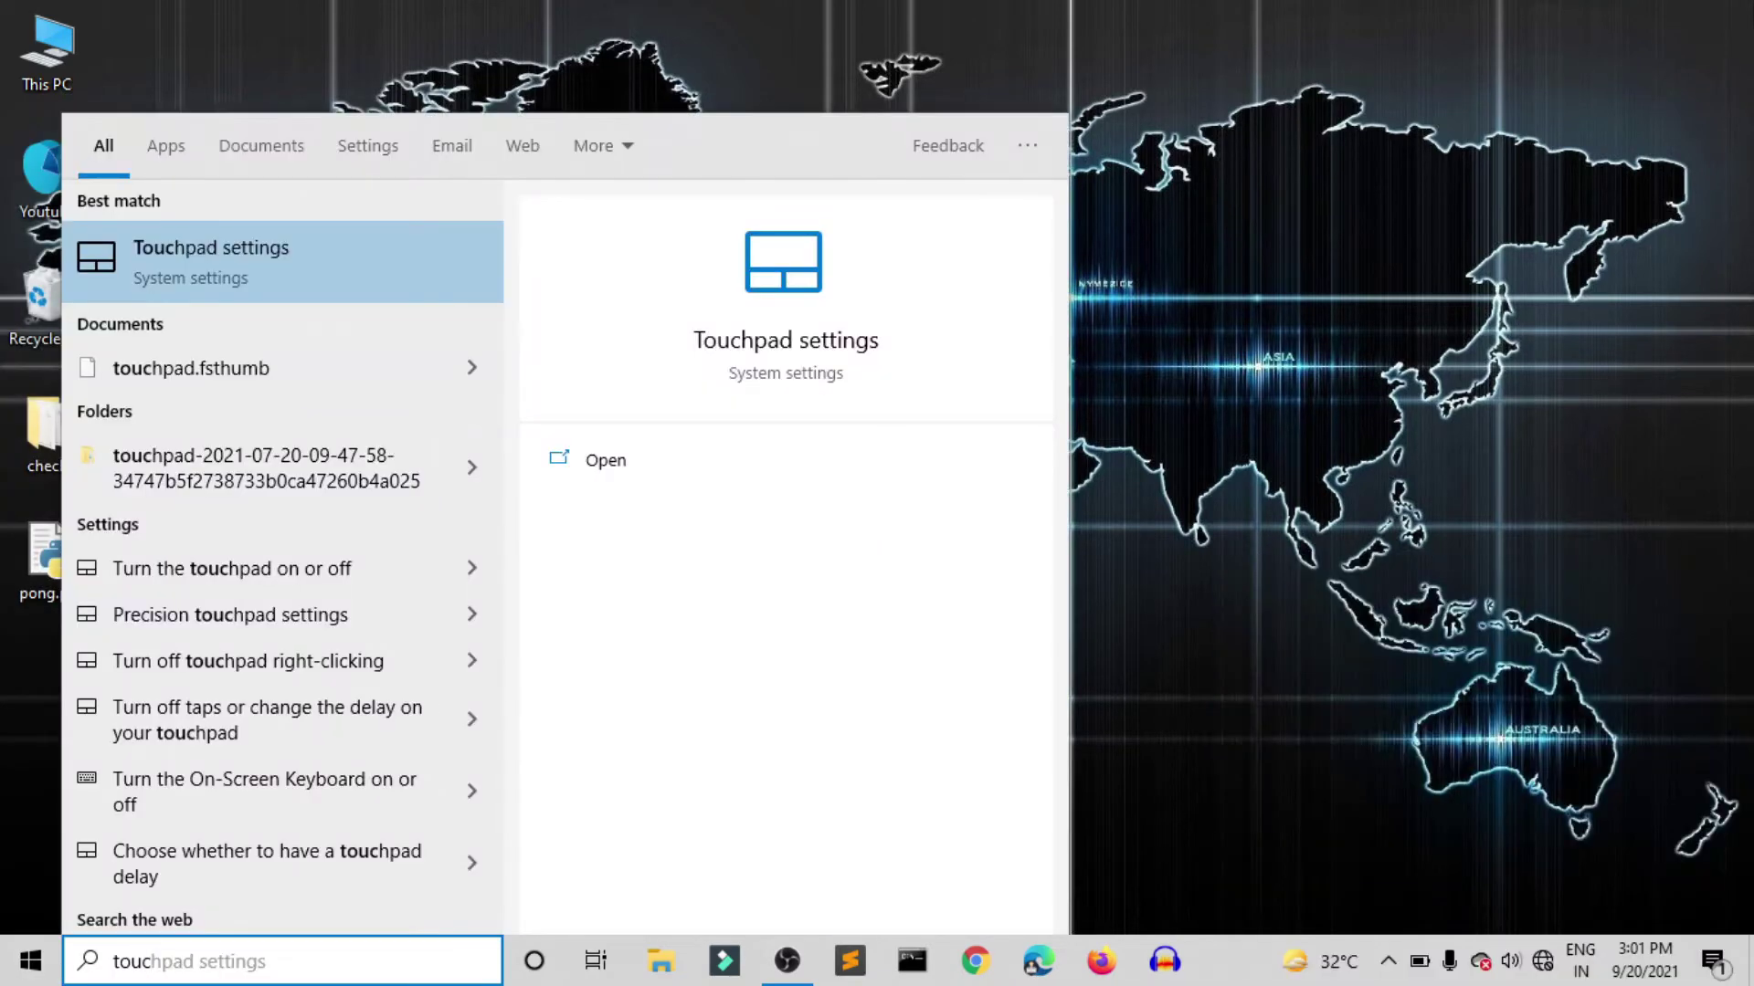
{"action": "type", "text": "h"}
{"action": "key", "text": "Return"}
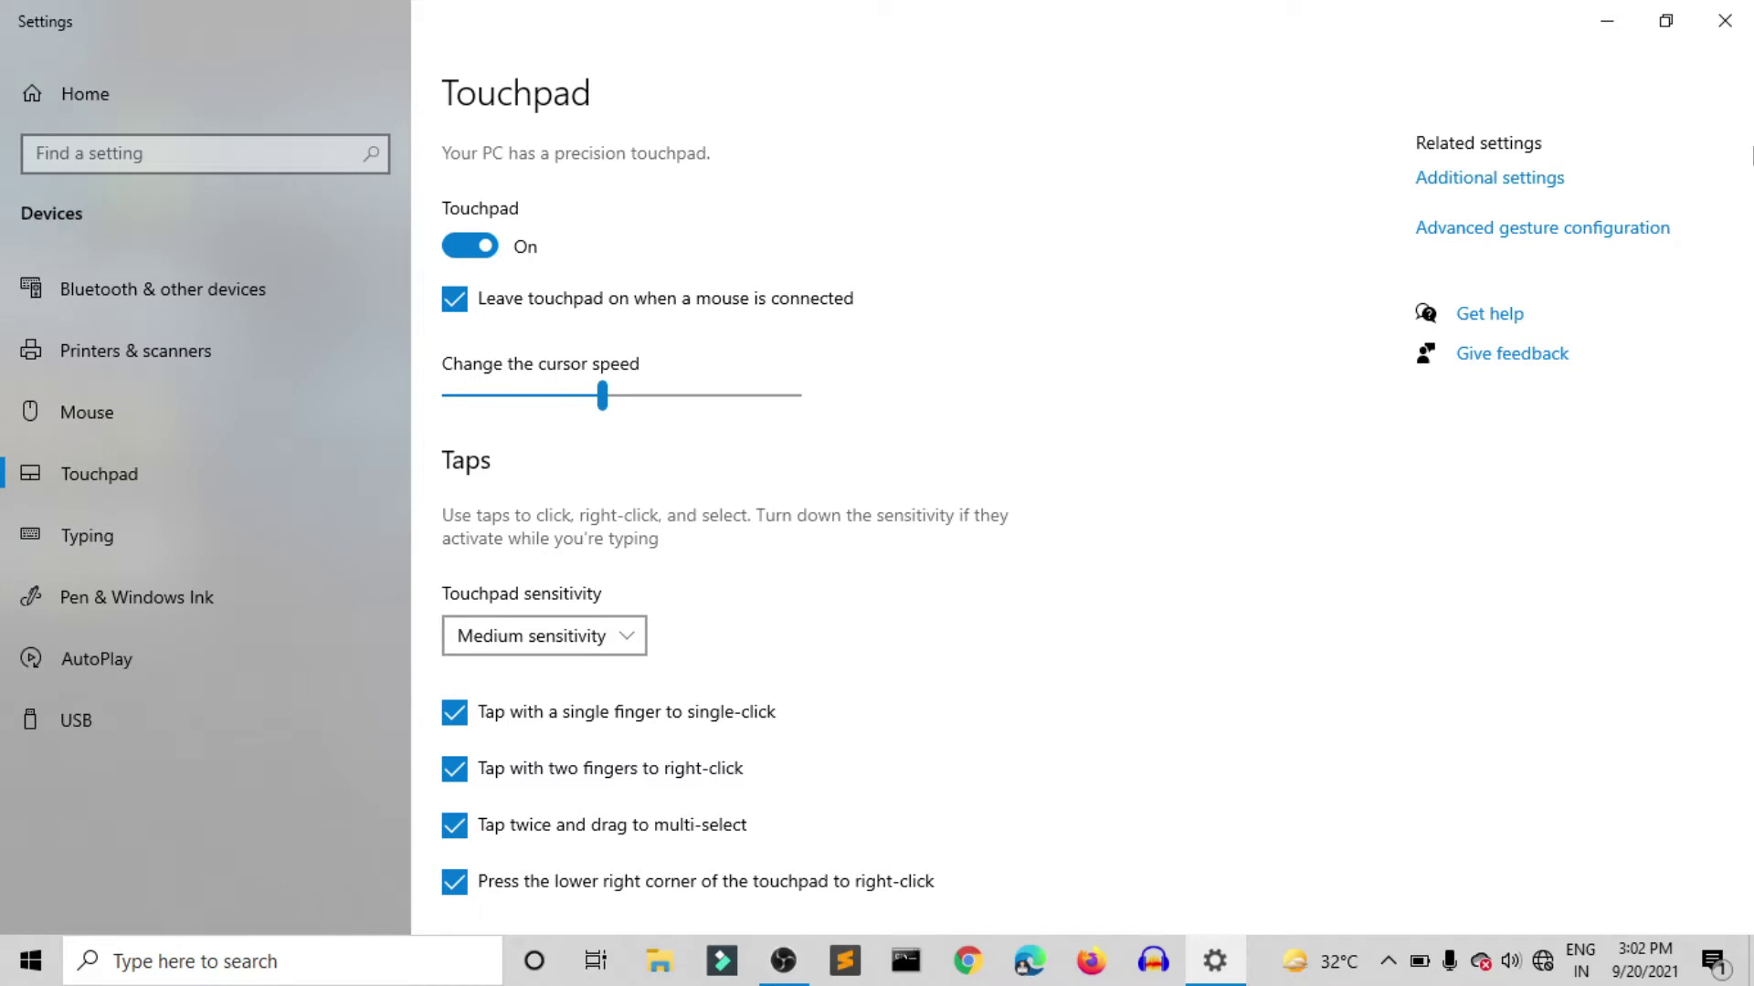
- Switch the touchpad off and back on in the Touchpad settings
{"action": "key", "text": "Tab"}
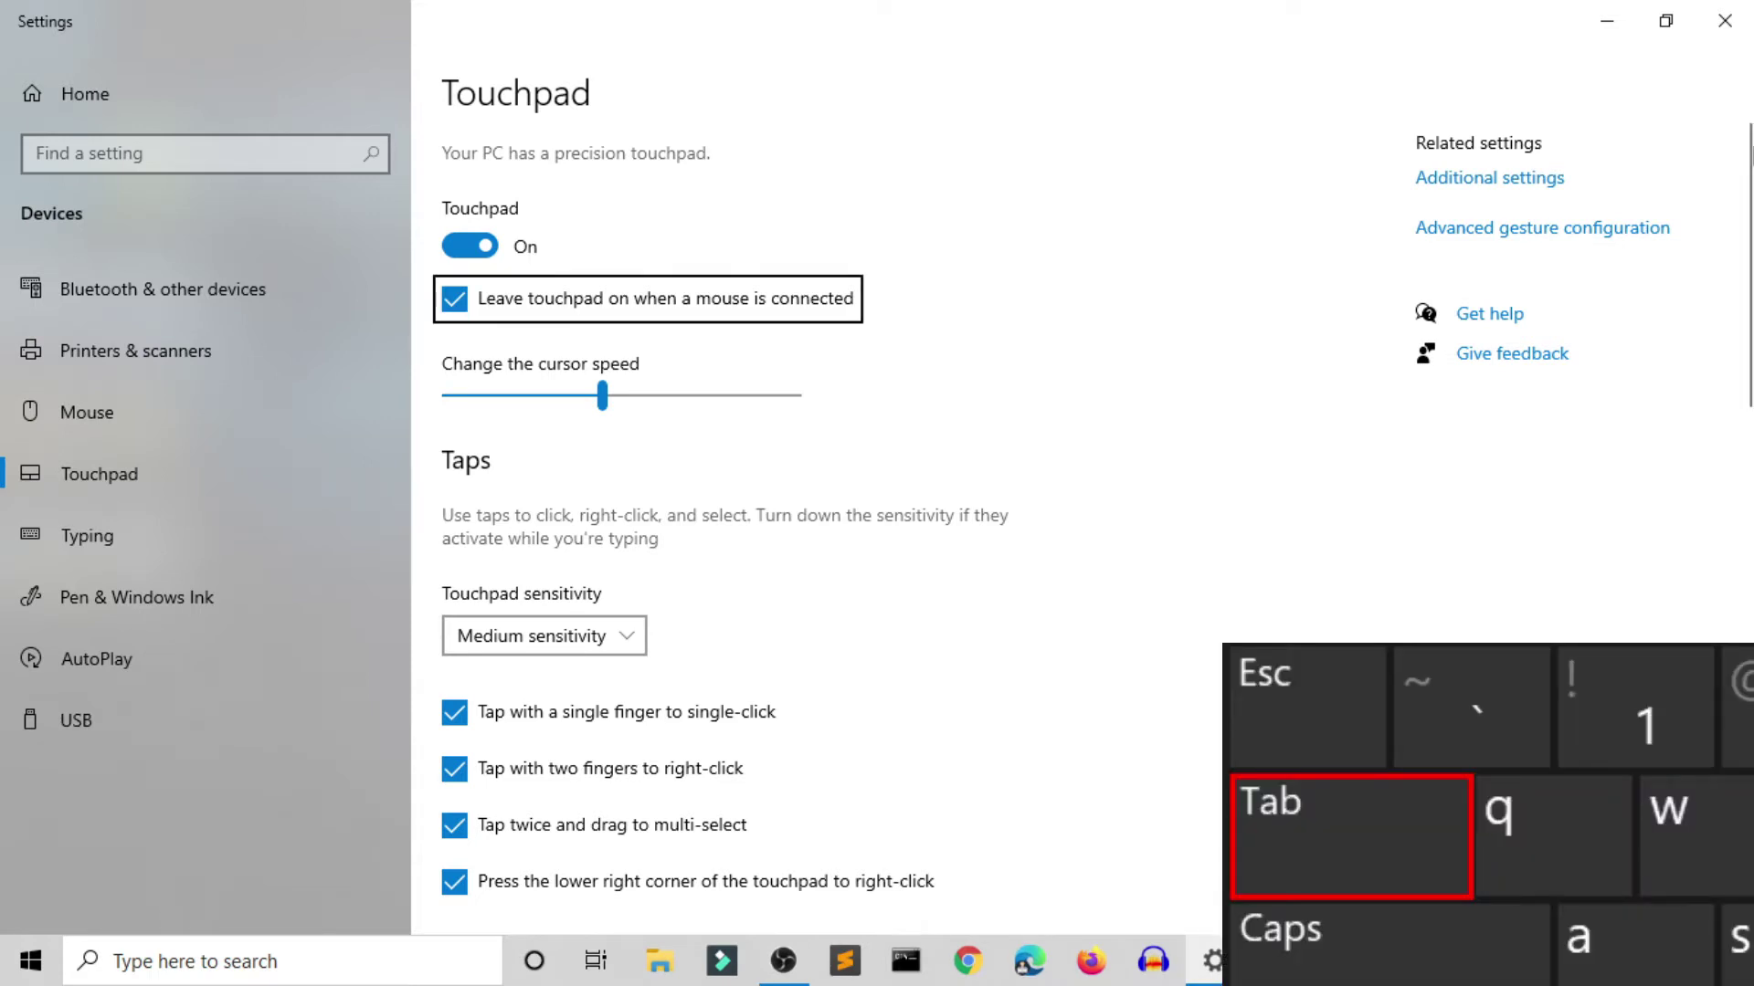
{"action": "key", "text": "Tab"}
{"action": "key", "text": "Tab"}
{"action": "key", "text": "Tab"}
{"action": "key", "text": "Tab"}
{"action": "key", "text": "Tab"}
{"action": "key", "text": "Tab"}
{"action": "key", "text": "Tab"}
{"action": "key", "text": "Tab"}
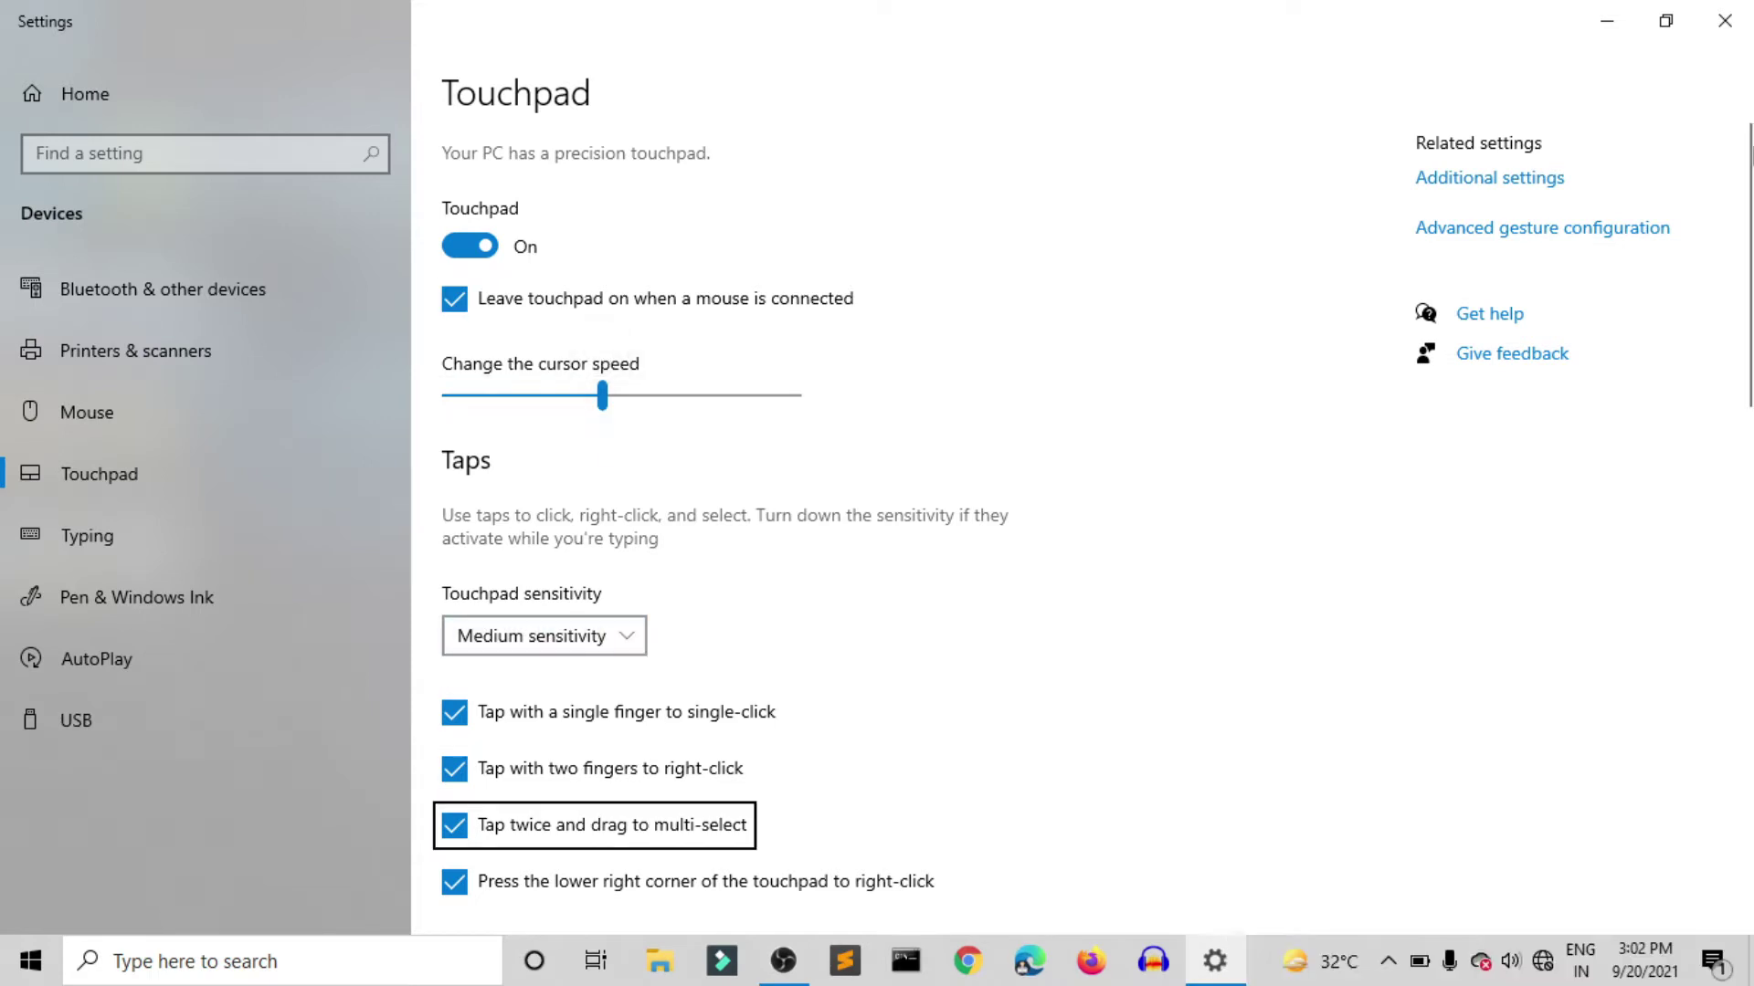
{"action": "key", "text": "Tab"}
{"action": "key", "text": "Tab"}
{"action": "key", "text": "Tab"}
{"action": "key", "text": "Tab"}
{"action": "key", "text": "Tab"}
{"action": "key", "text": "Tab"}
{"action": "key", "text": "Tab"}
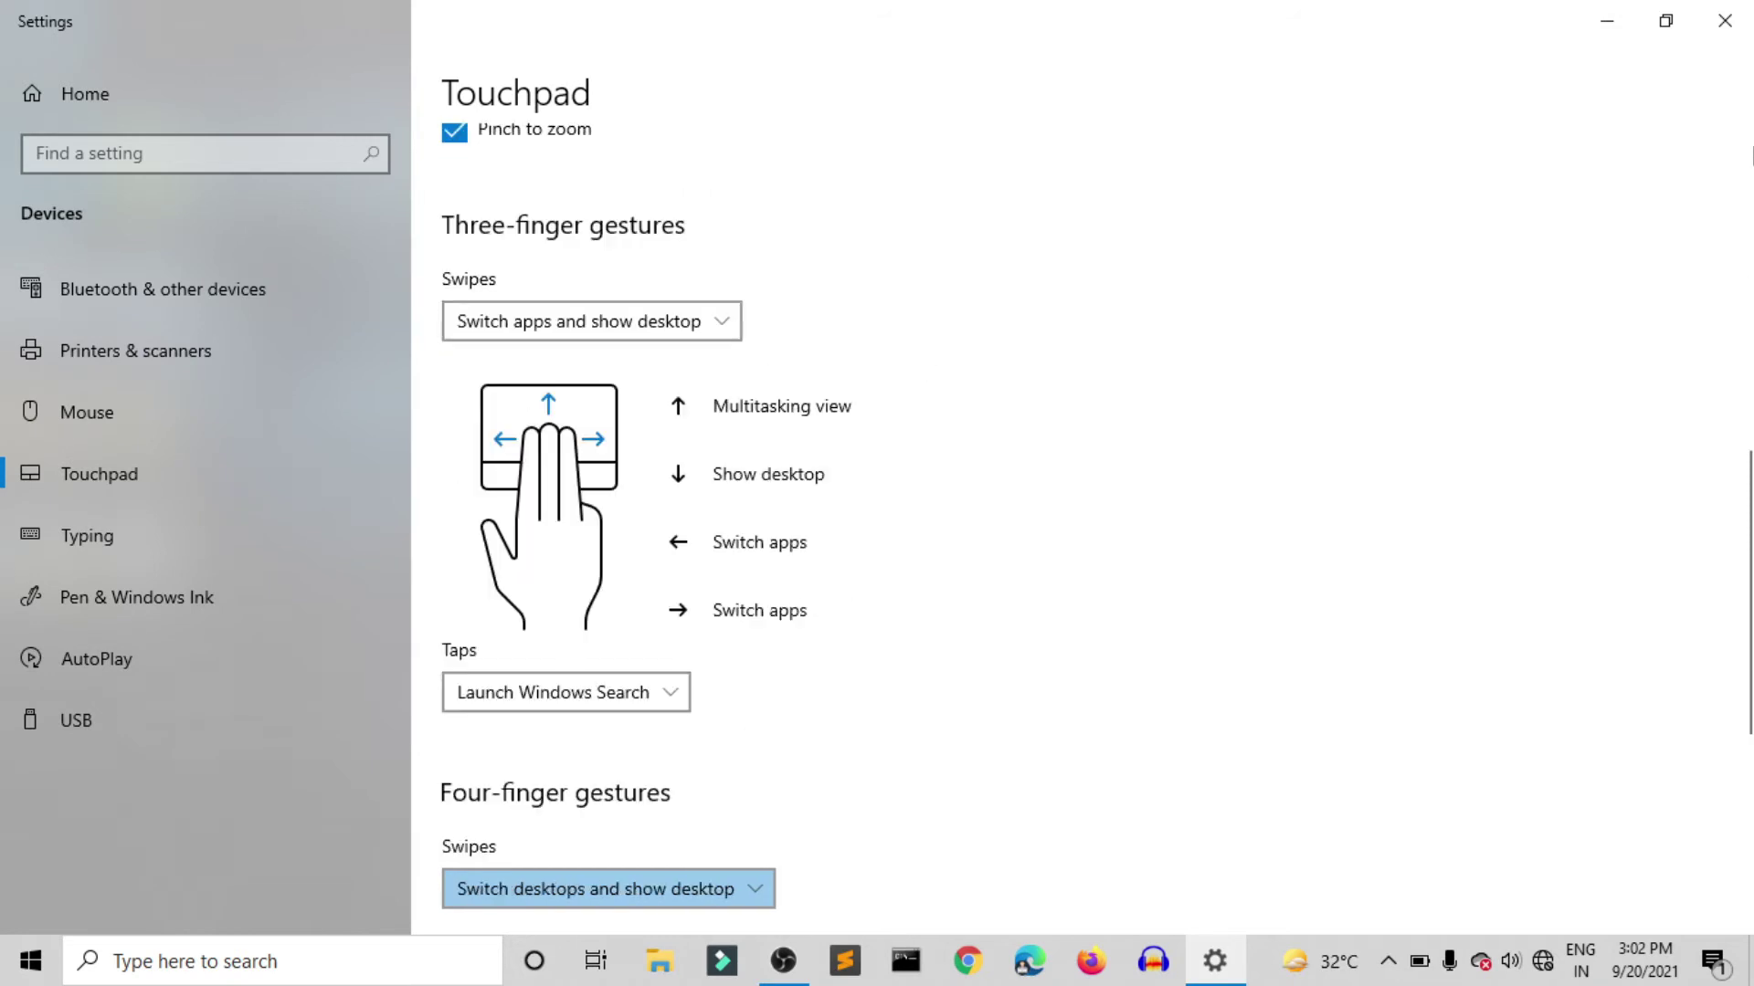
{"action": "key", "text": "Tab"}
{"action": "key", "text": "Tab"}
{"action": "key", "text": "Tab"}
{"action": "key", "text": "Tab"}
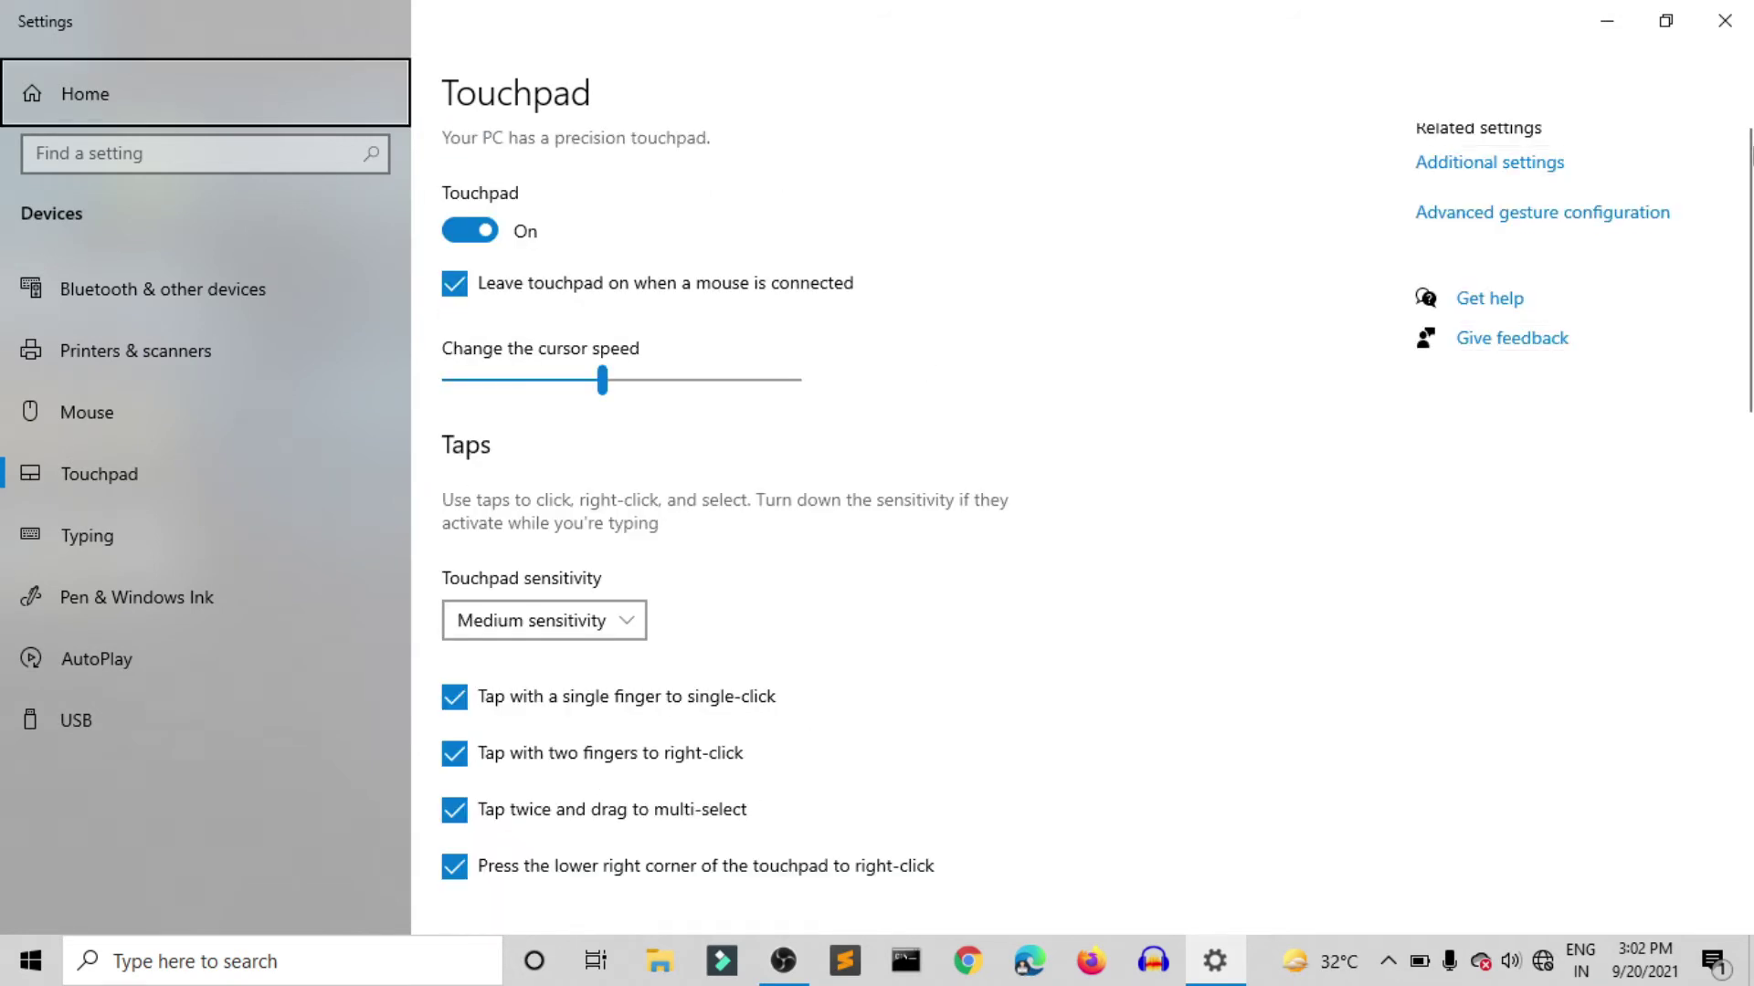
{"action": "key", "text": "Tab"}
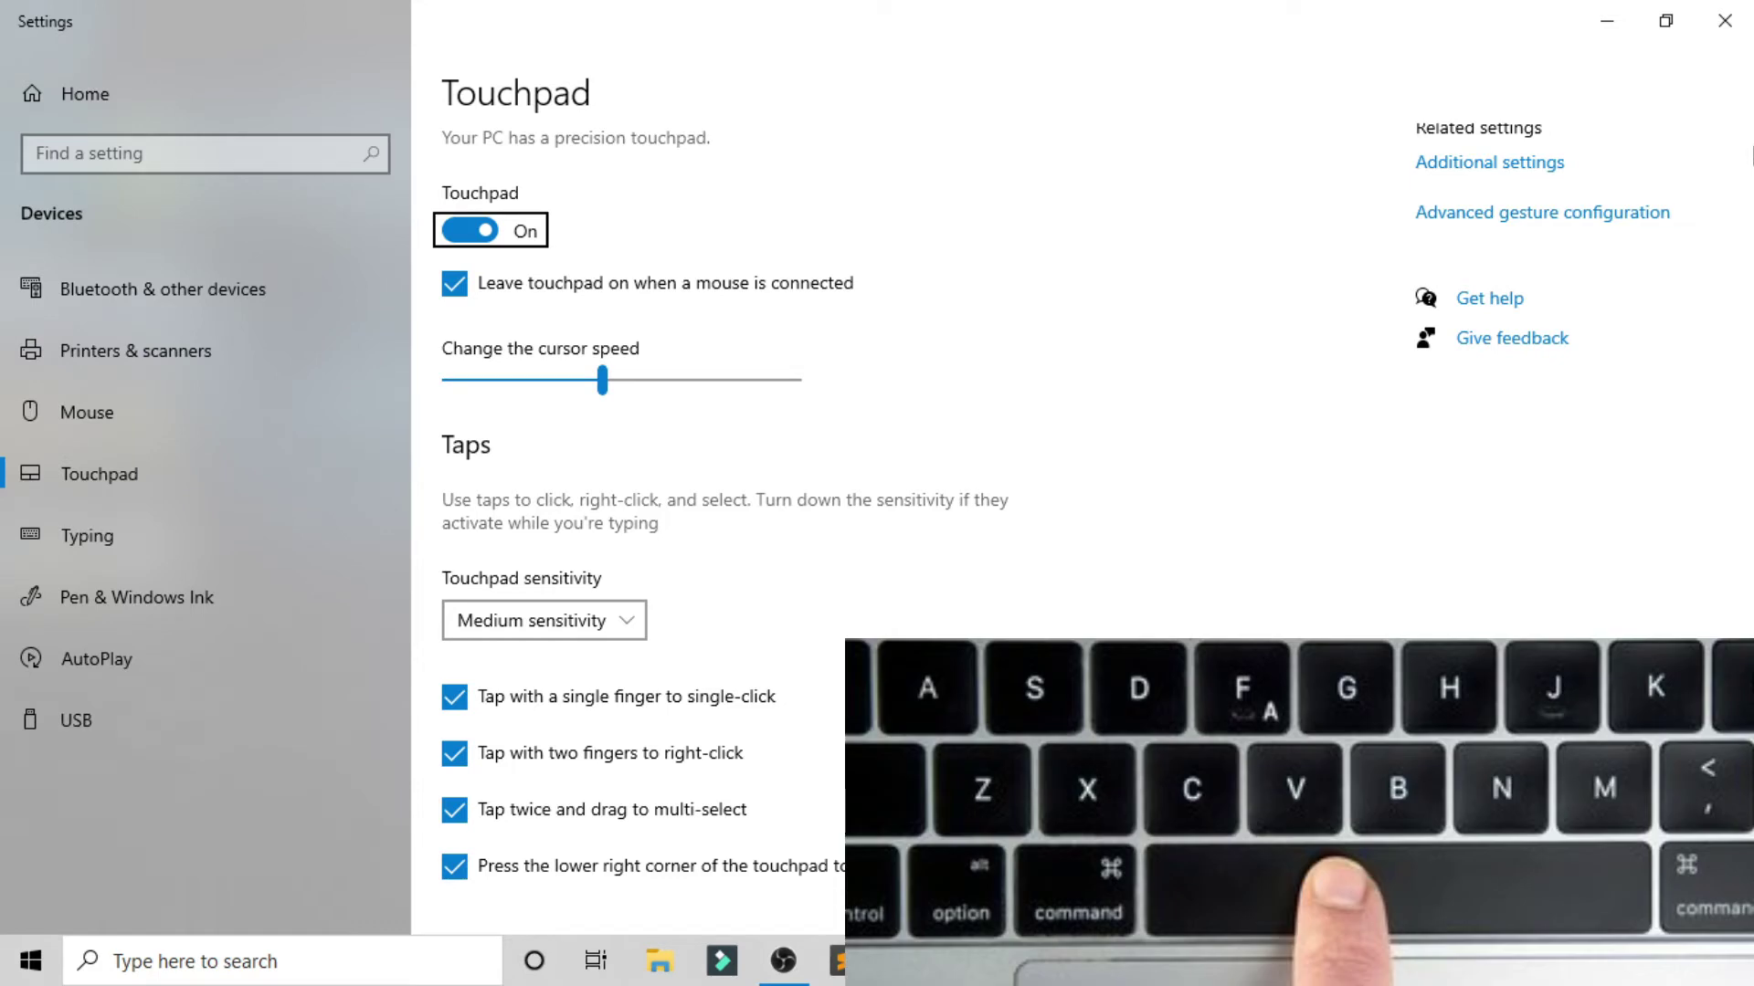
{"action": "key", "text": "space"}
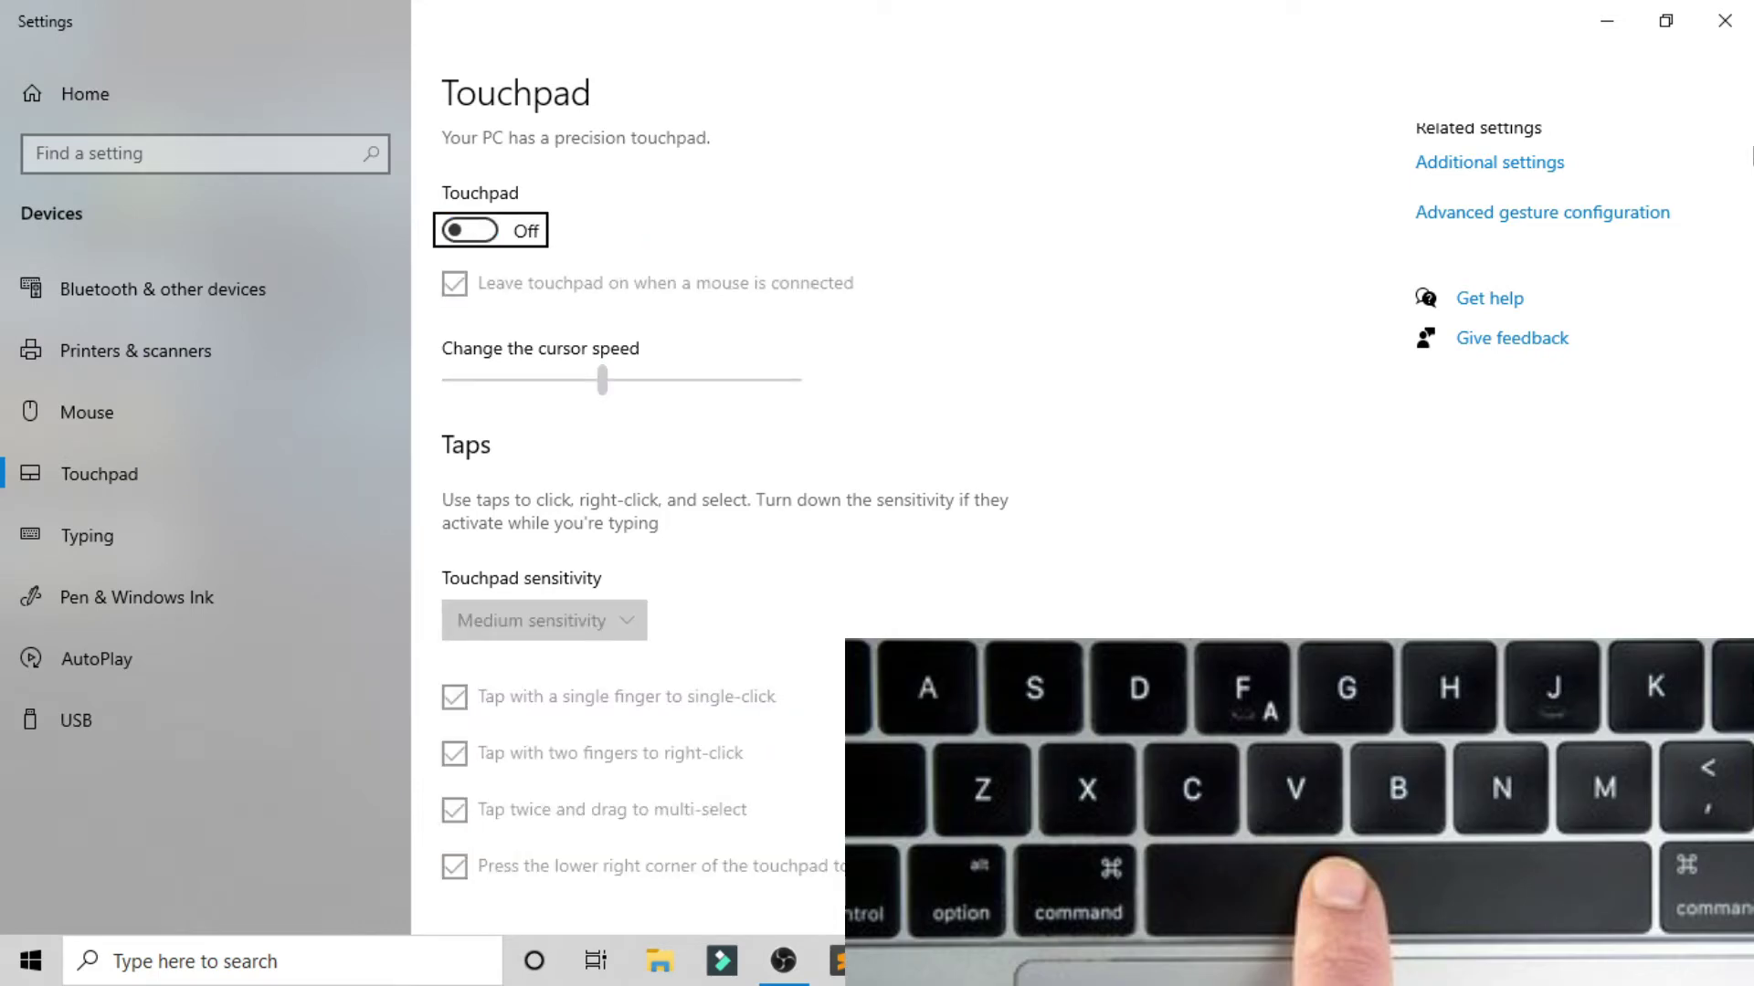
{"action": "key", "text": "space"}
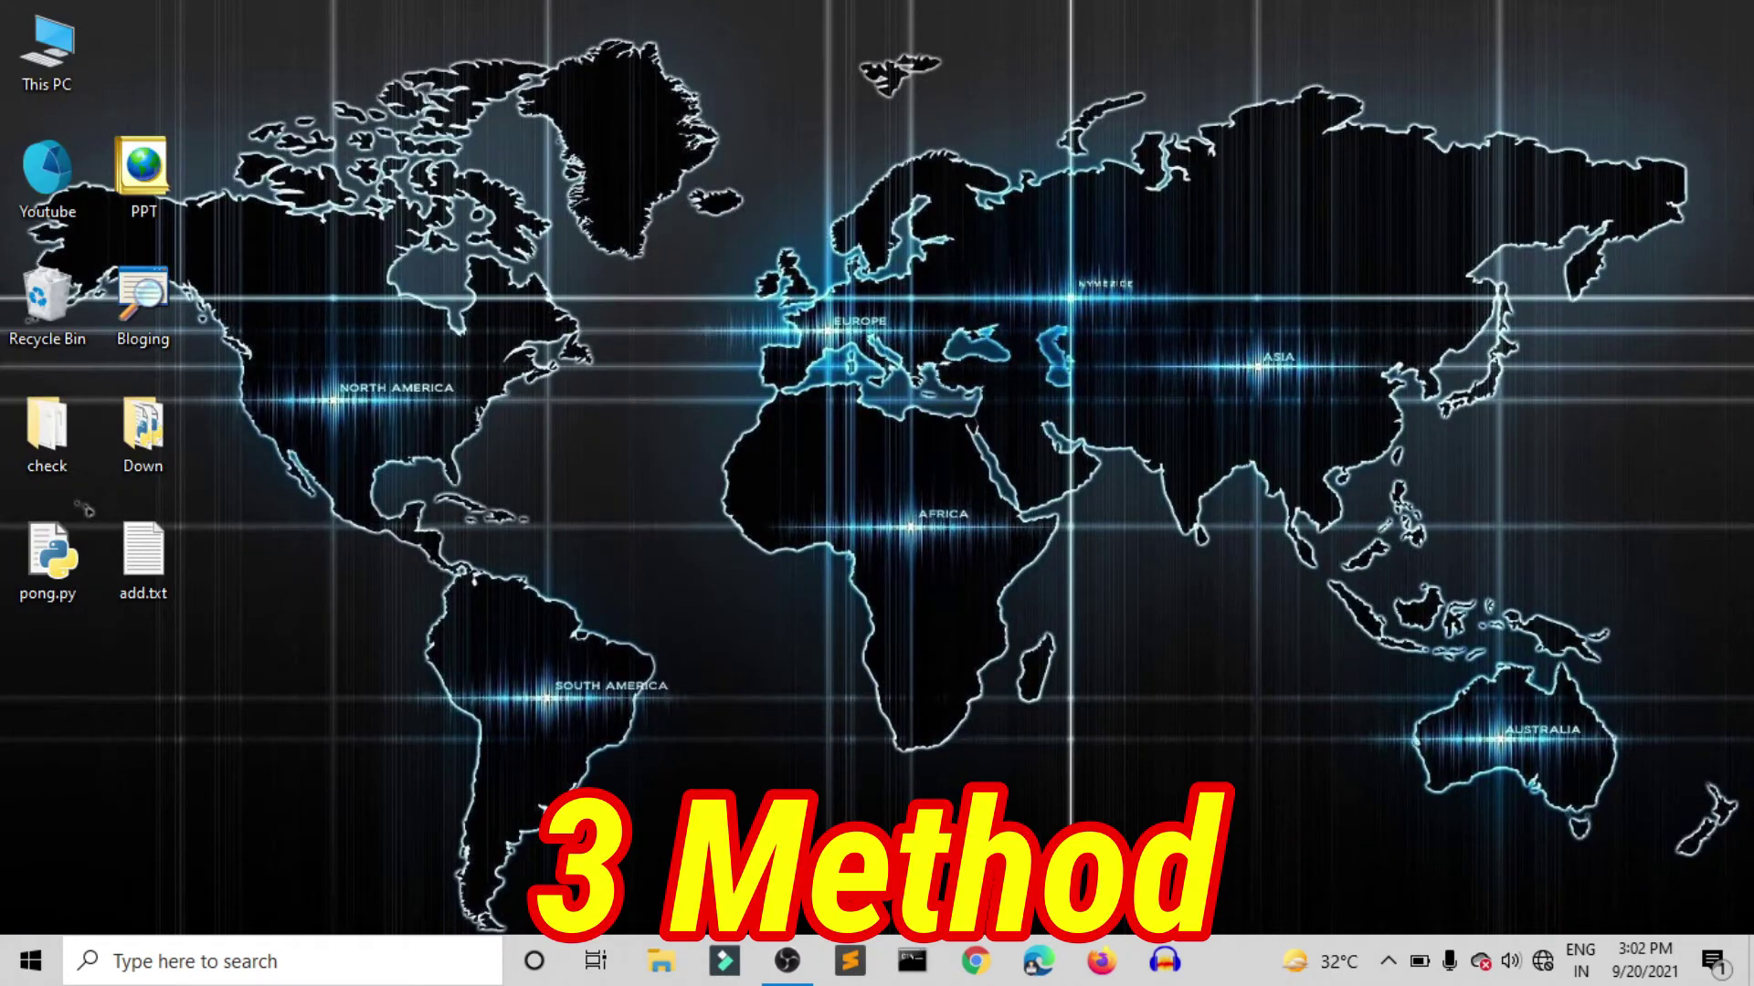
- Search Windows for "con" and open Control Panel
{"action": "key", "text": "super"}
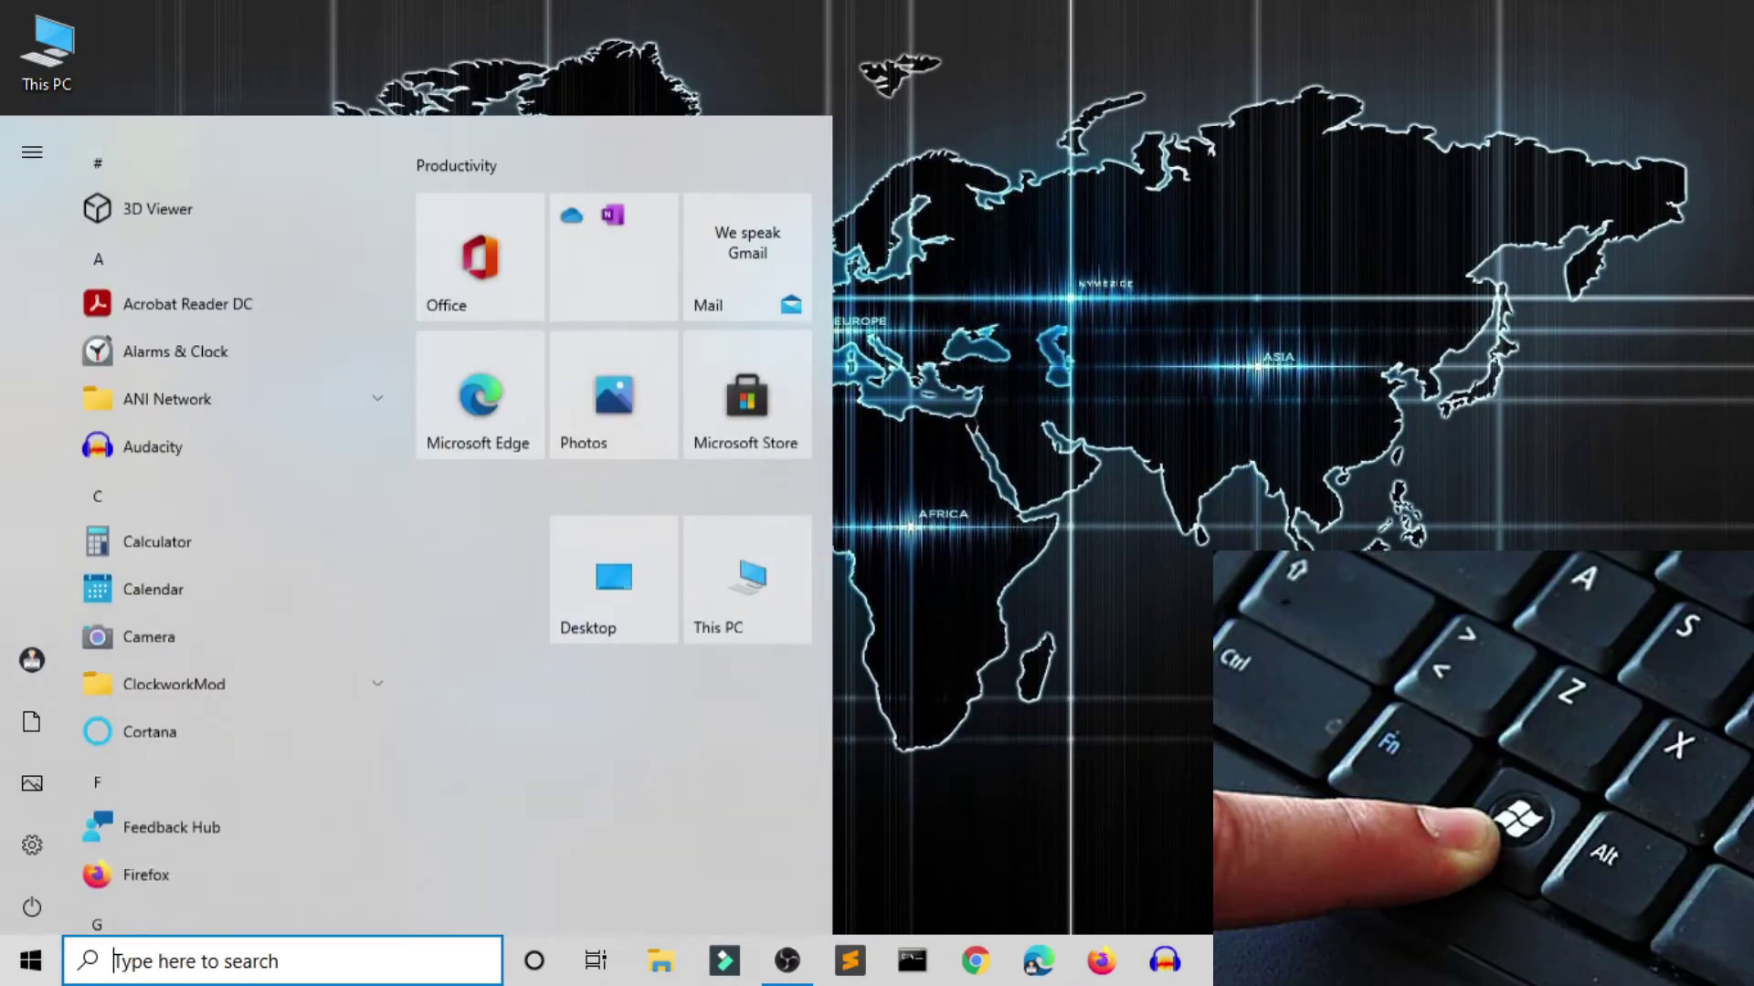
{"action": "type", "text": "con"}
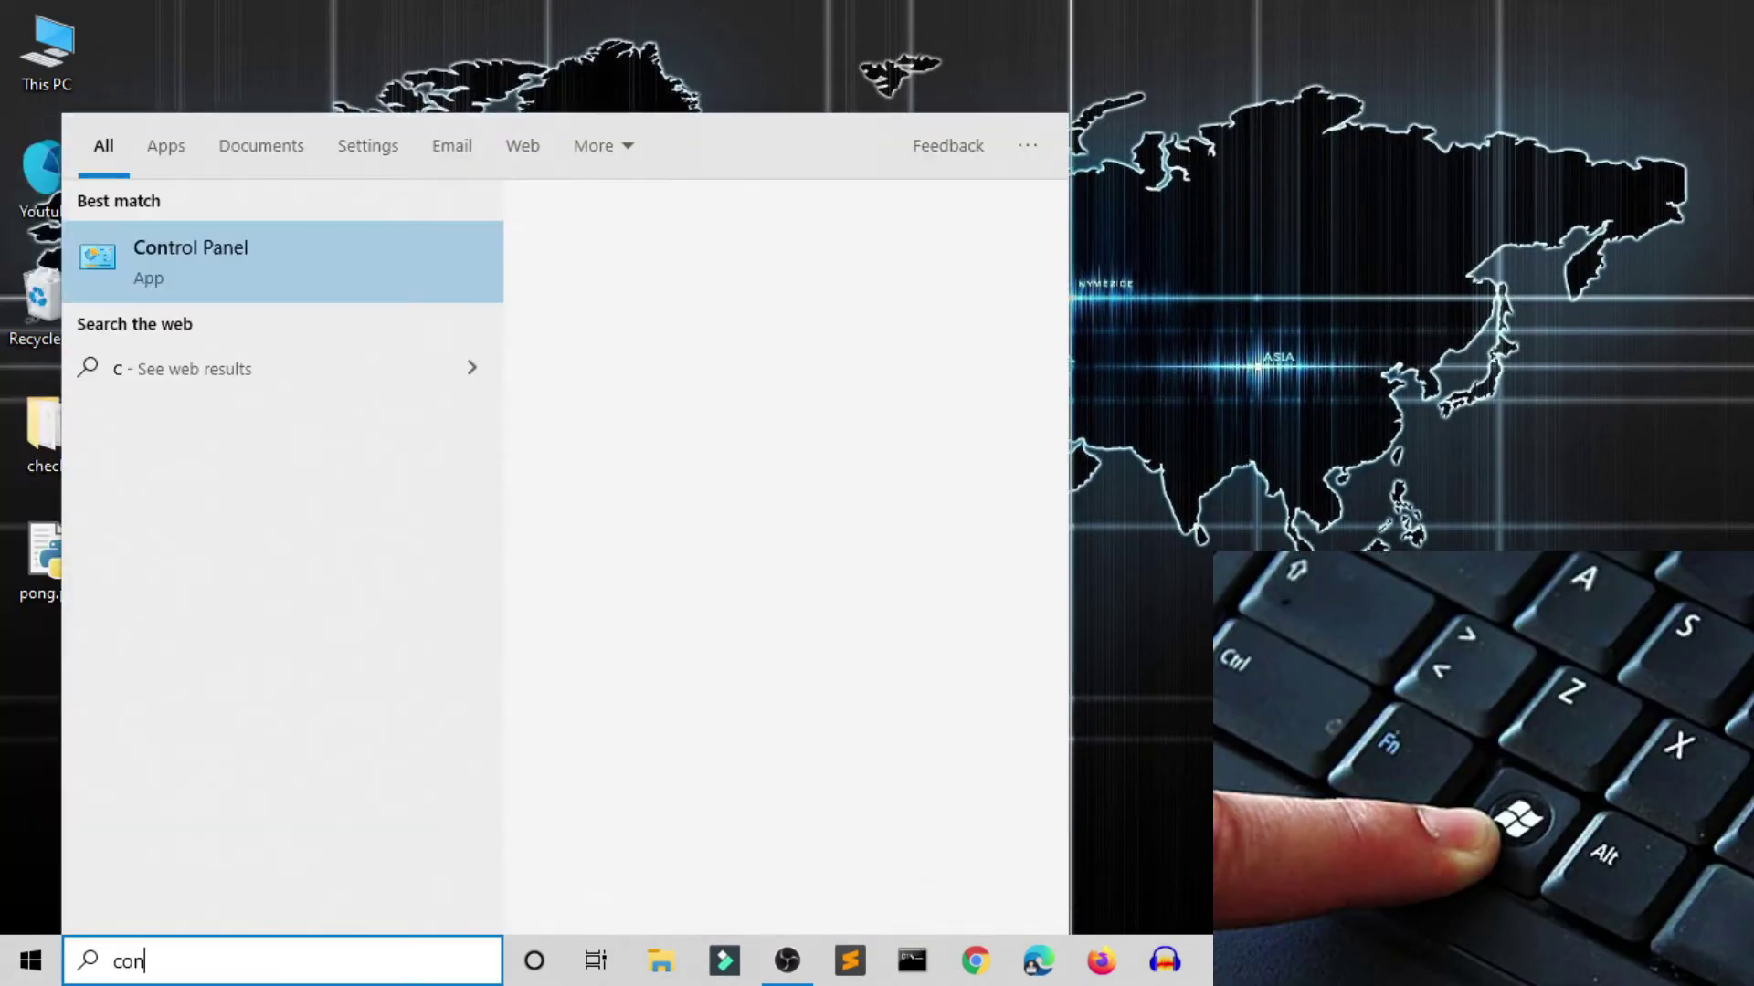
{"action": "key", "text": "Return"}
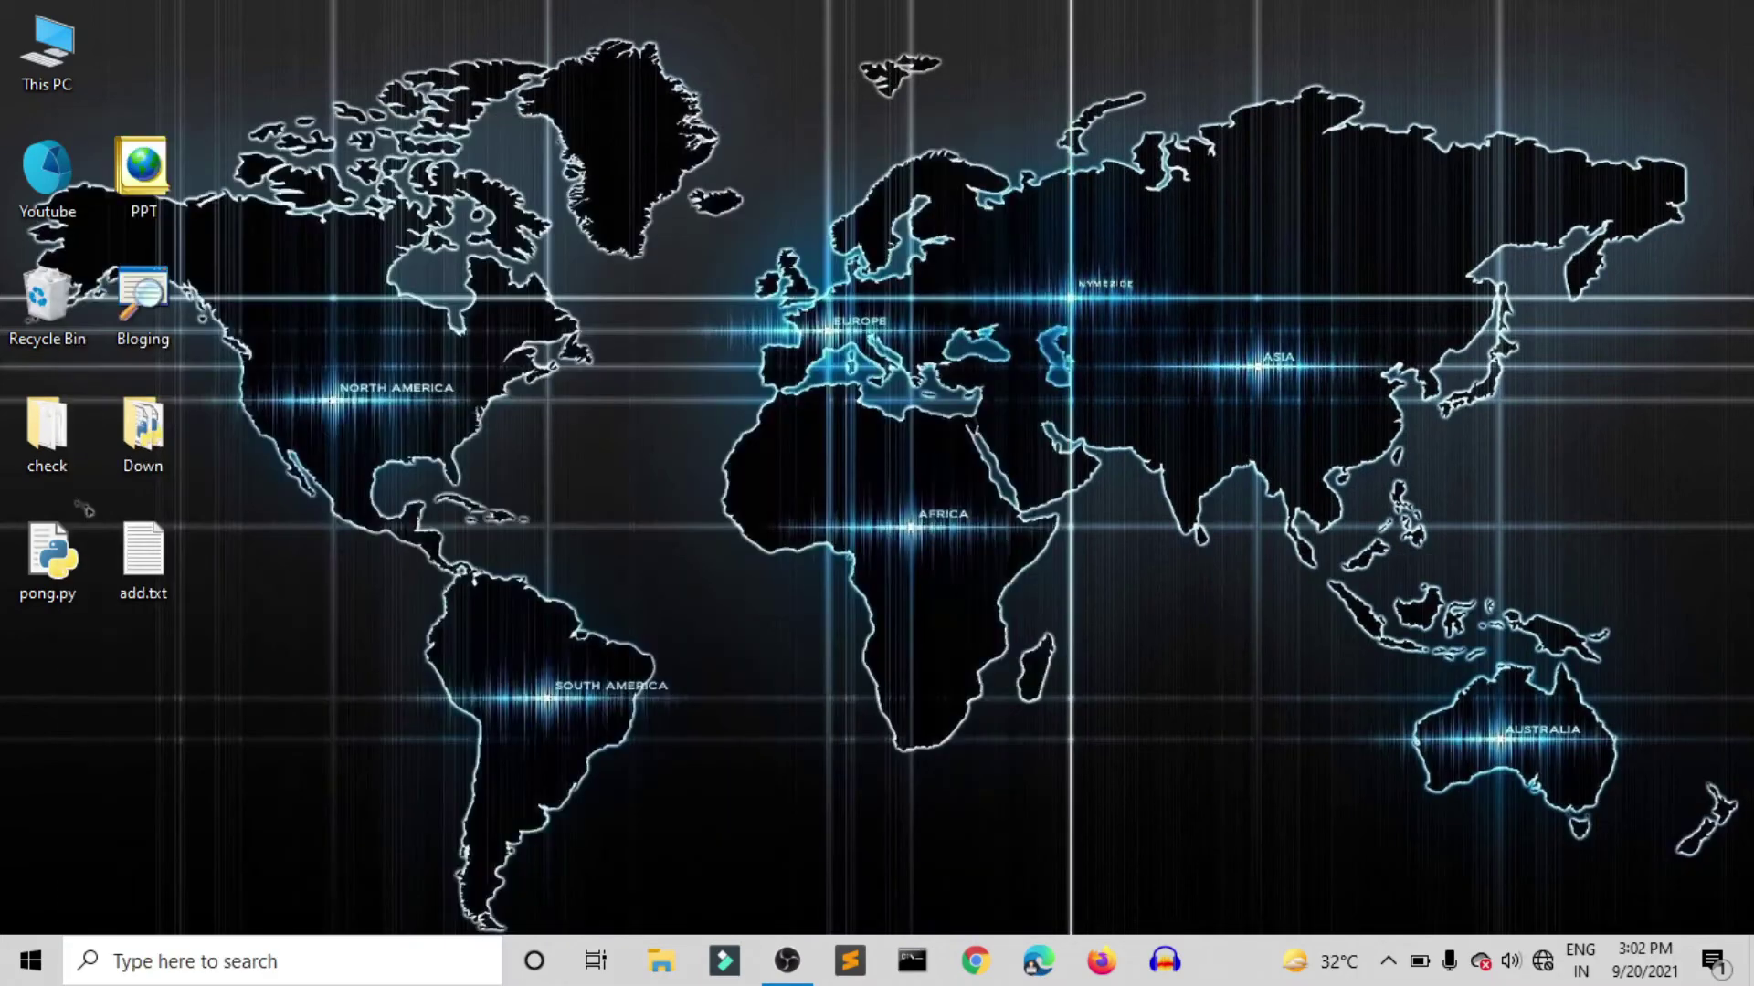
- Search Control Panel for "mouse" and open Change mouse settings
{"action": "key", "text": "ctrl+e"}
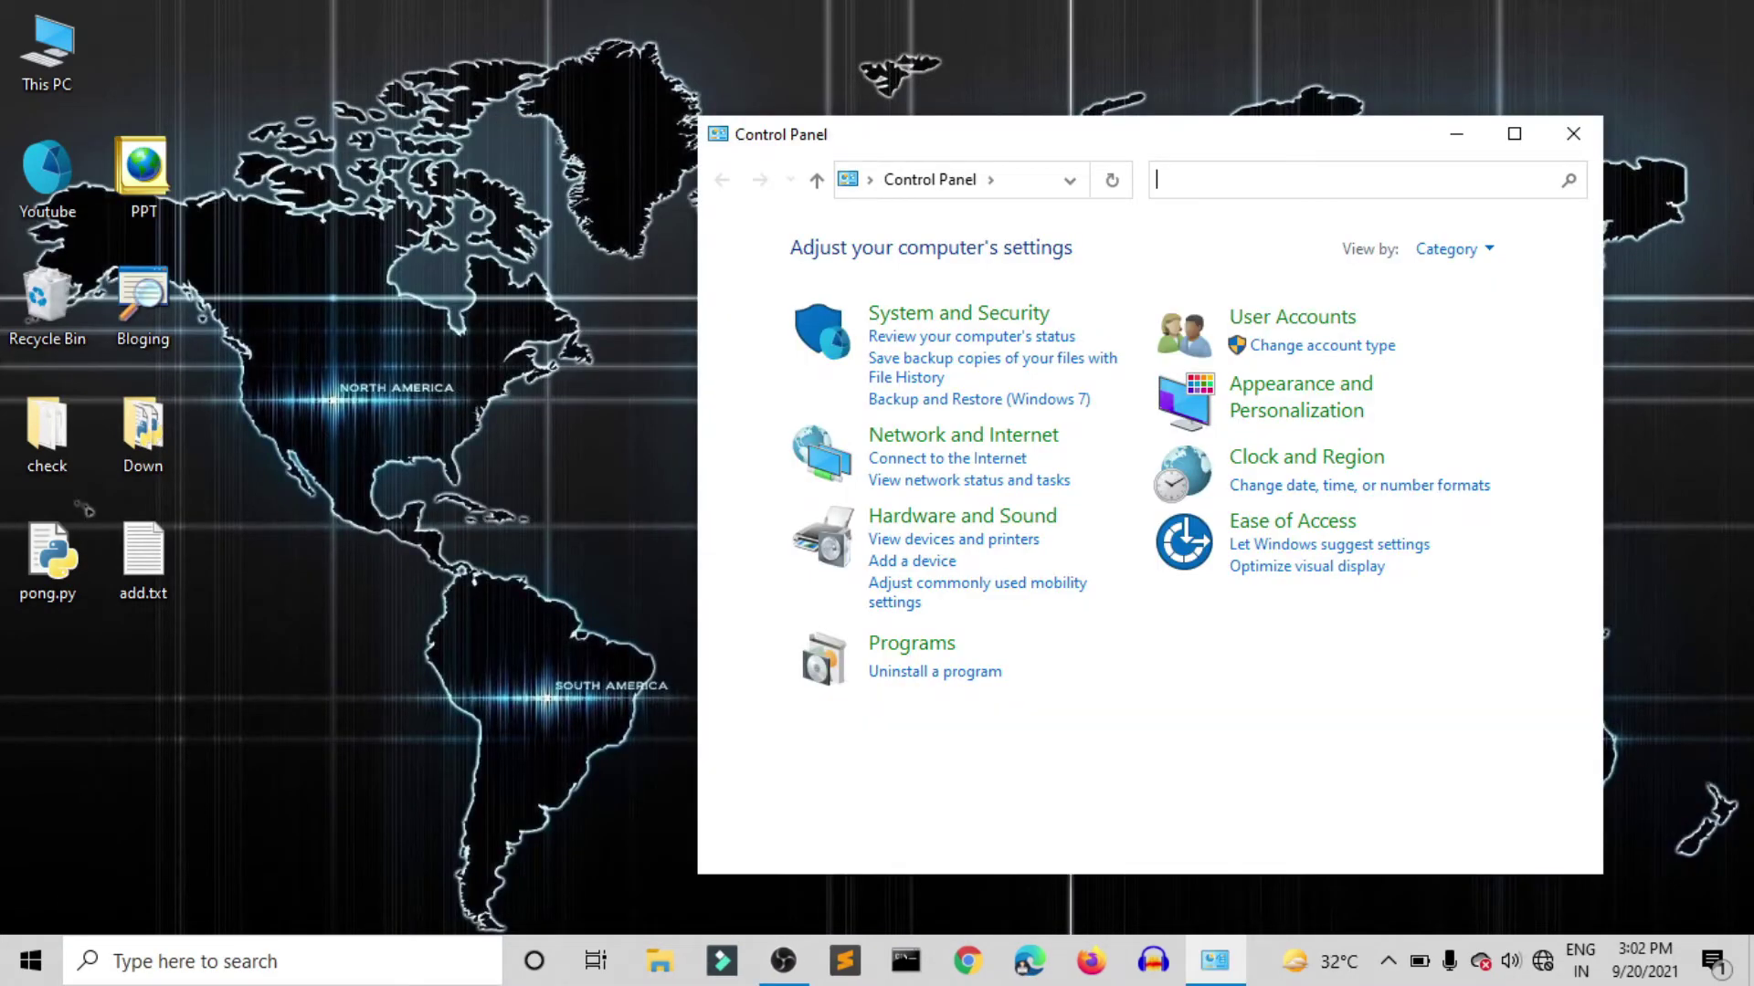
{"action": "type", "text": "mouse"}
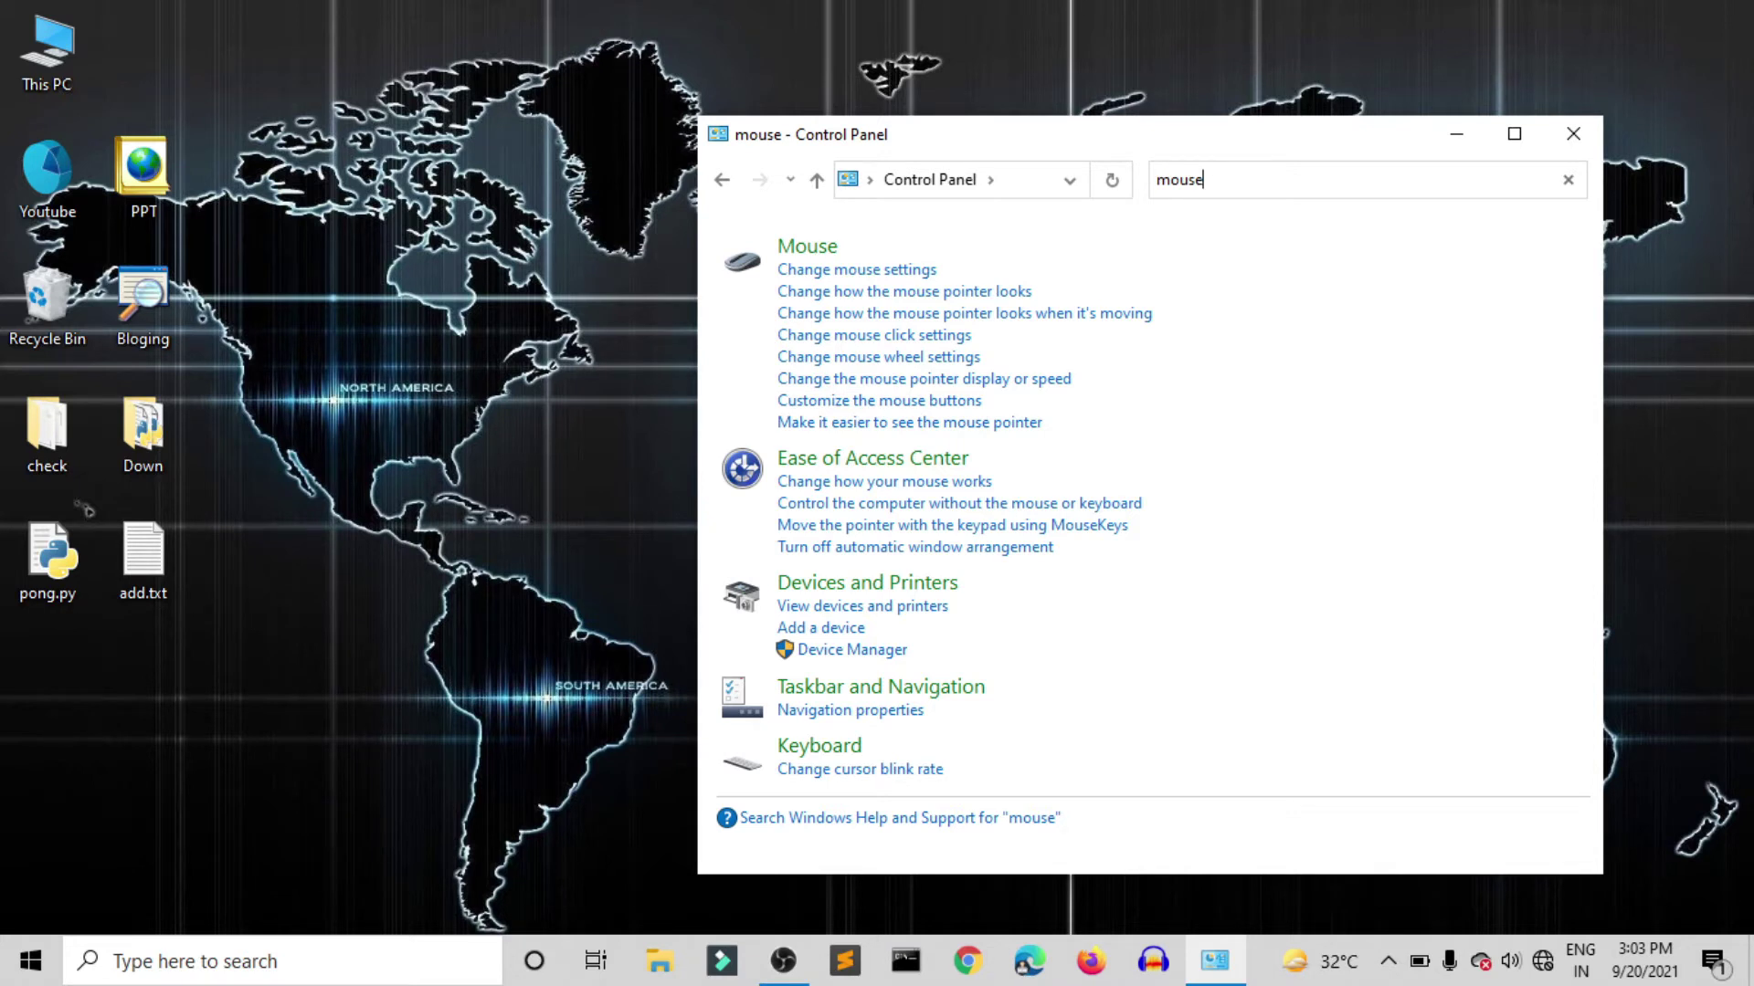
{"action": "key", "text": "Tab"}
{"action": "key", "text": "Tab"}
{"action": "key", "text": "Return"}
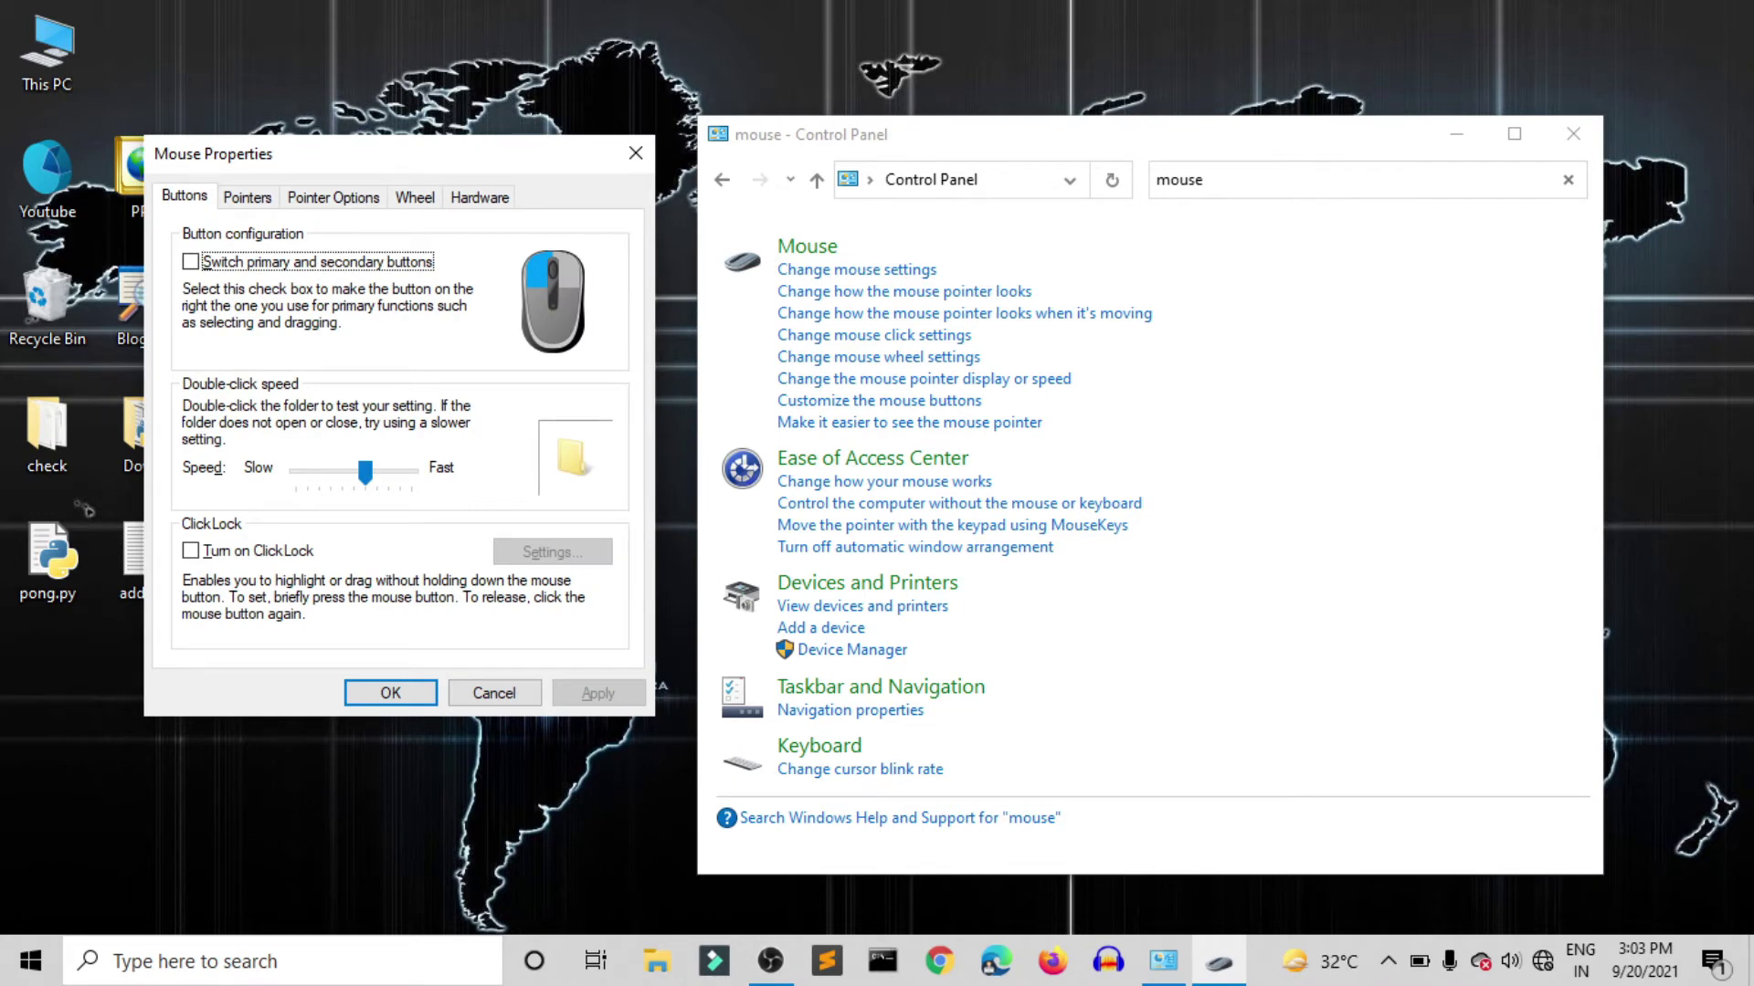
- Show the Pointer Options page of Mouse Properties
{"action": "key", "text": "Tab"}
{"action": "key", "text": "Tab"}
{"action": "key", "text": "Tab"}
{"action": "key", "text": "Tab"}
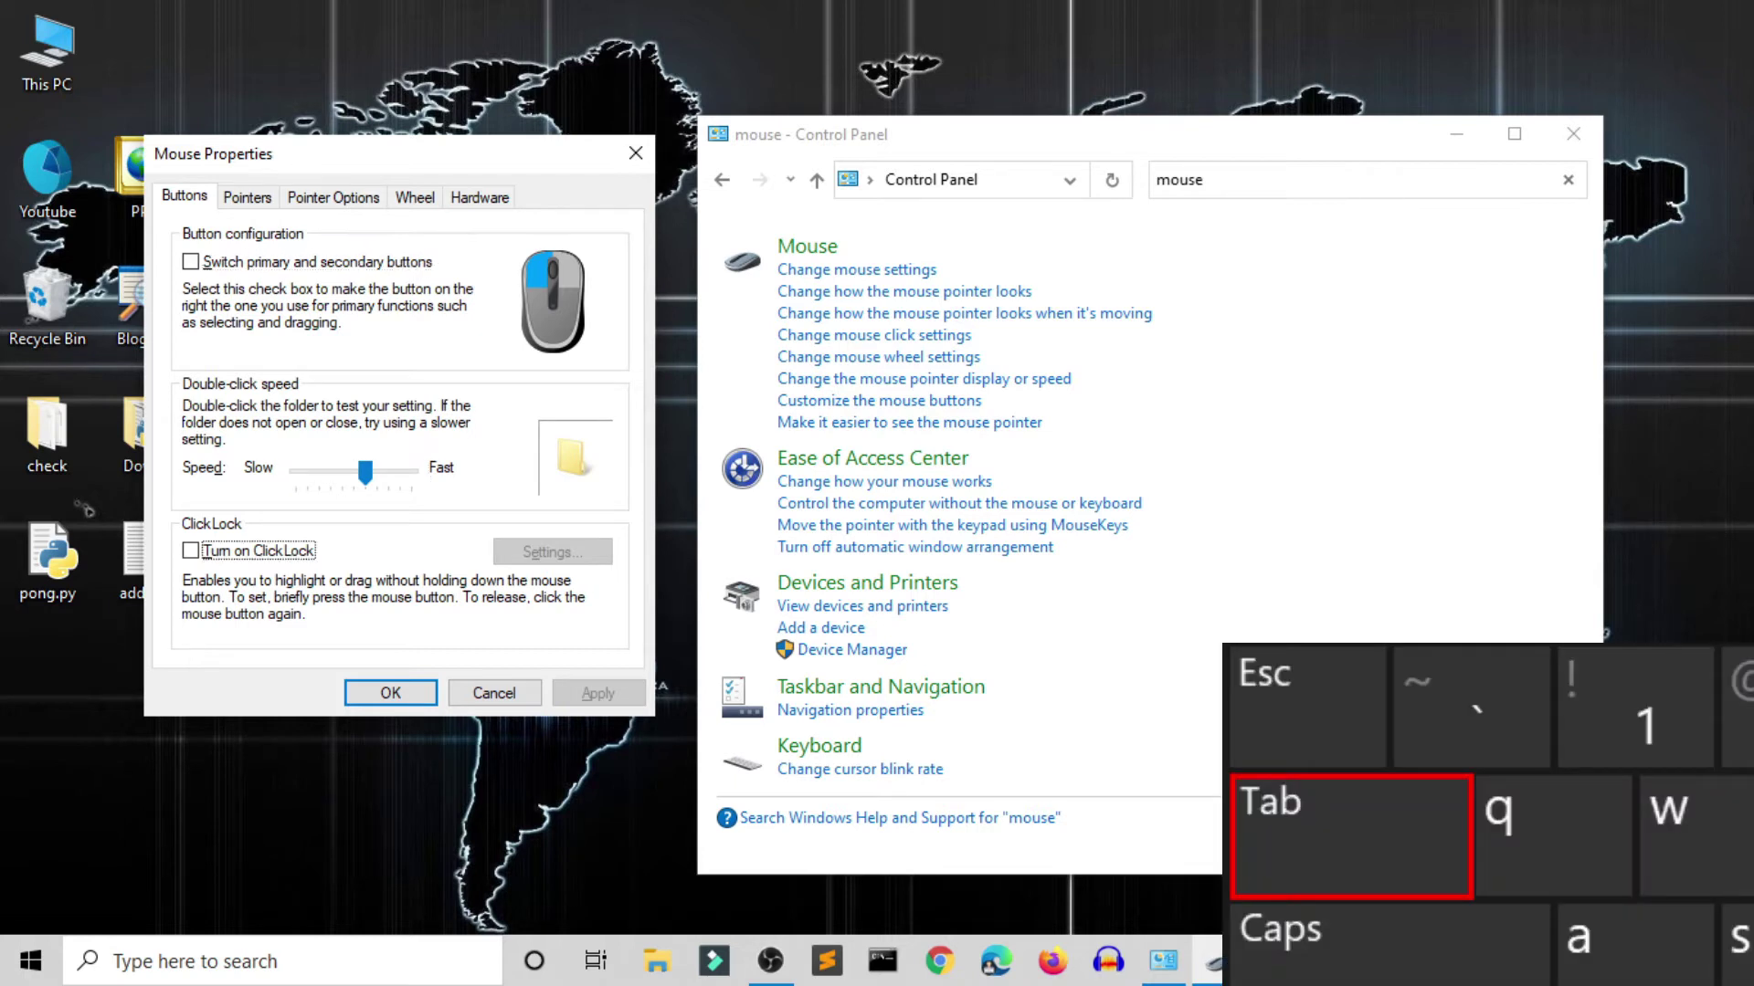
{"action": "key", "text": "Tab"}
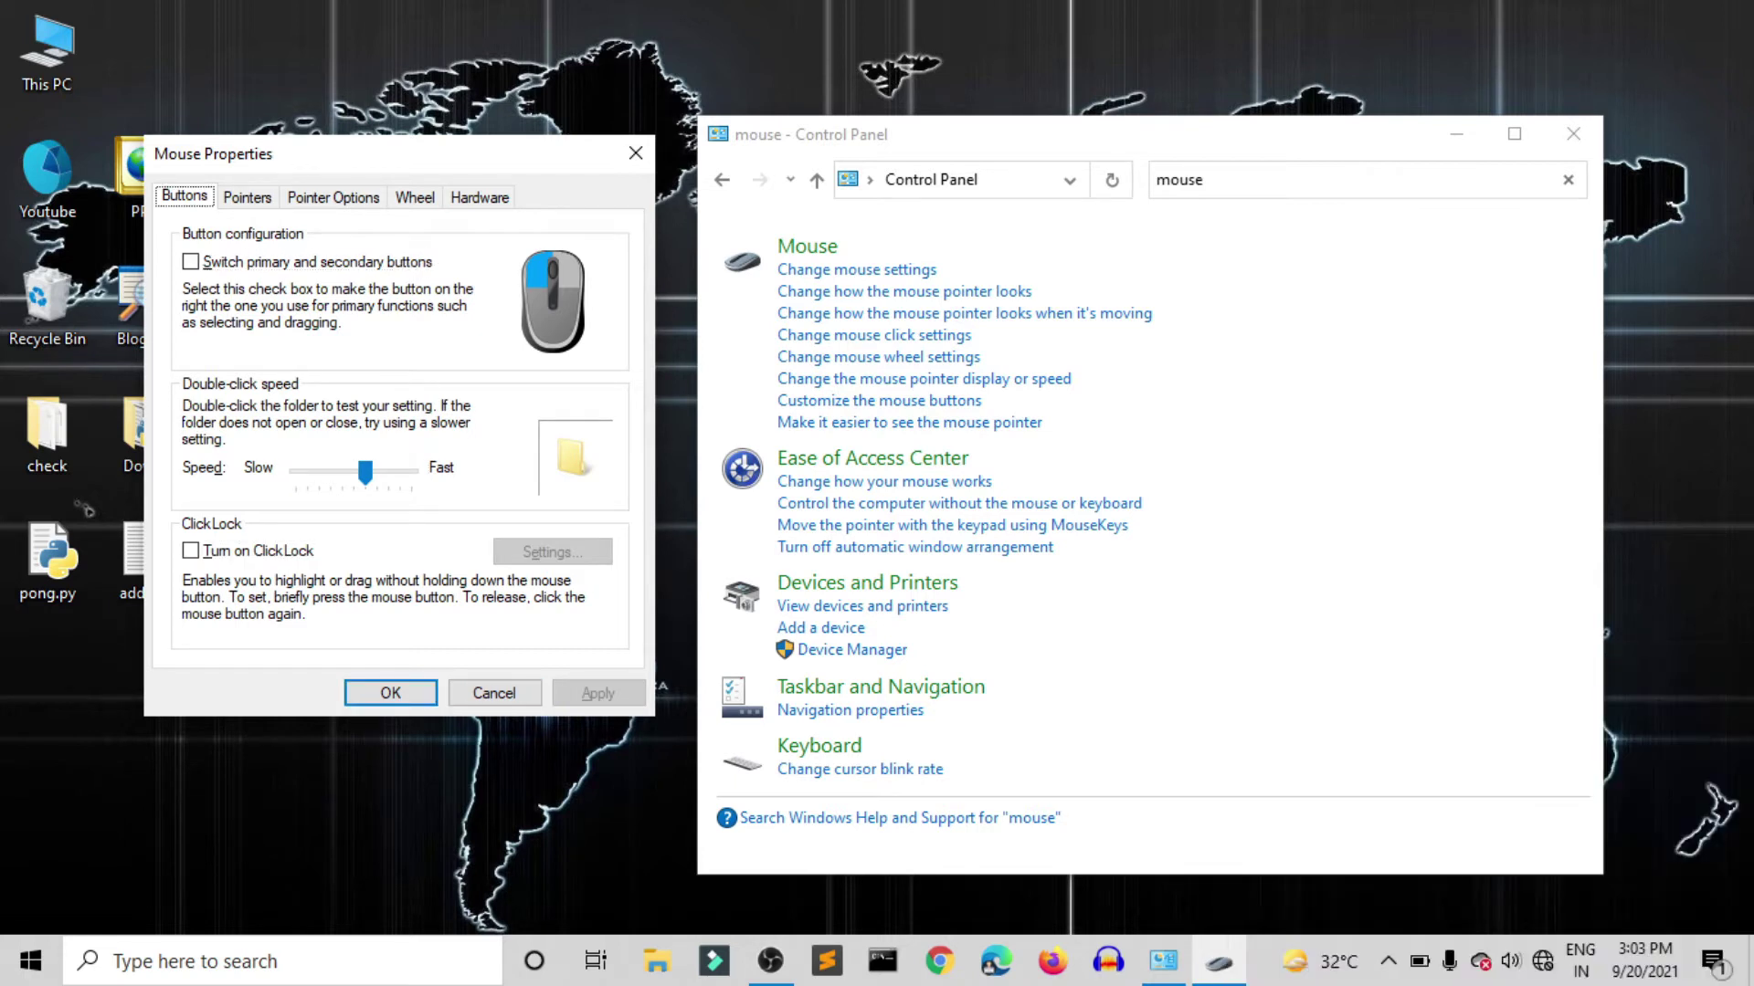
{"action": "key", "text": "Right"}
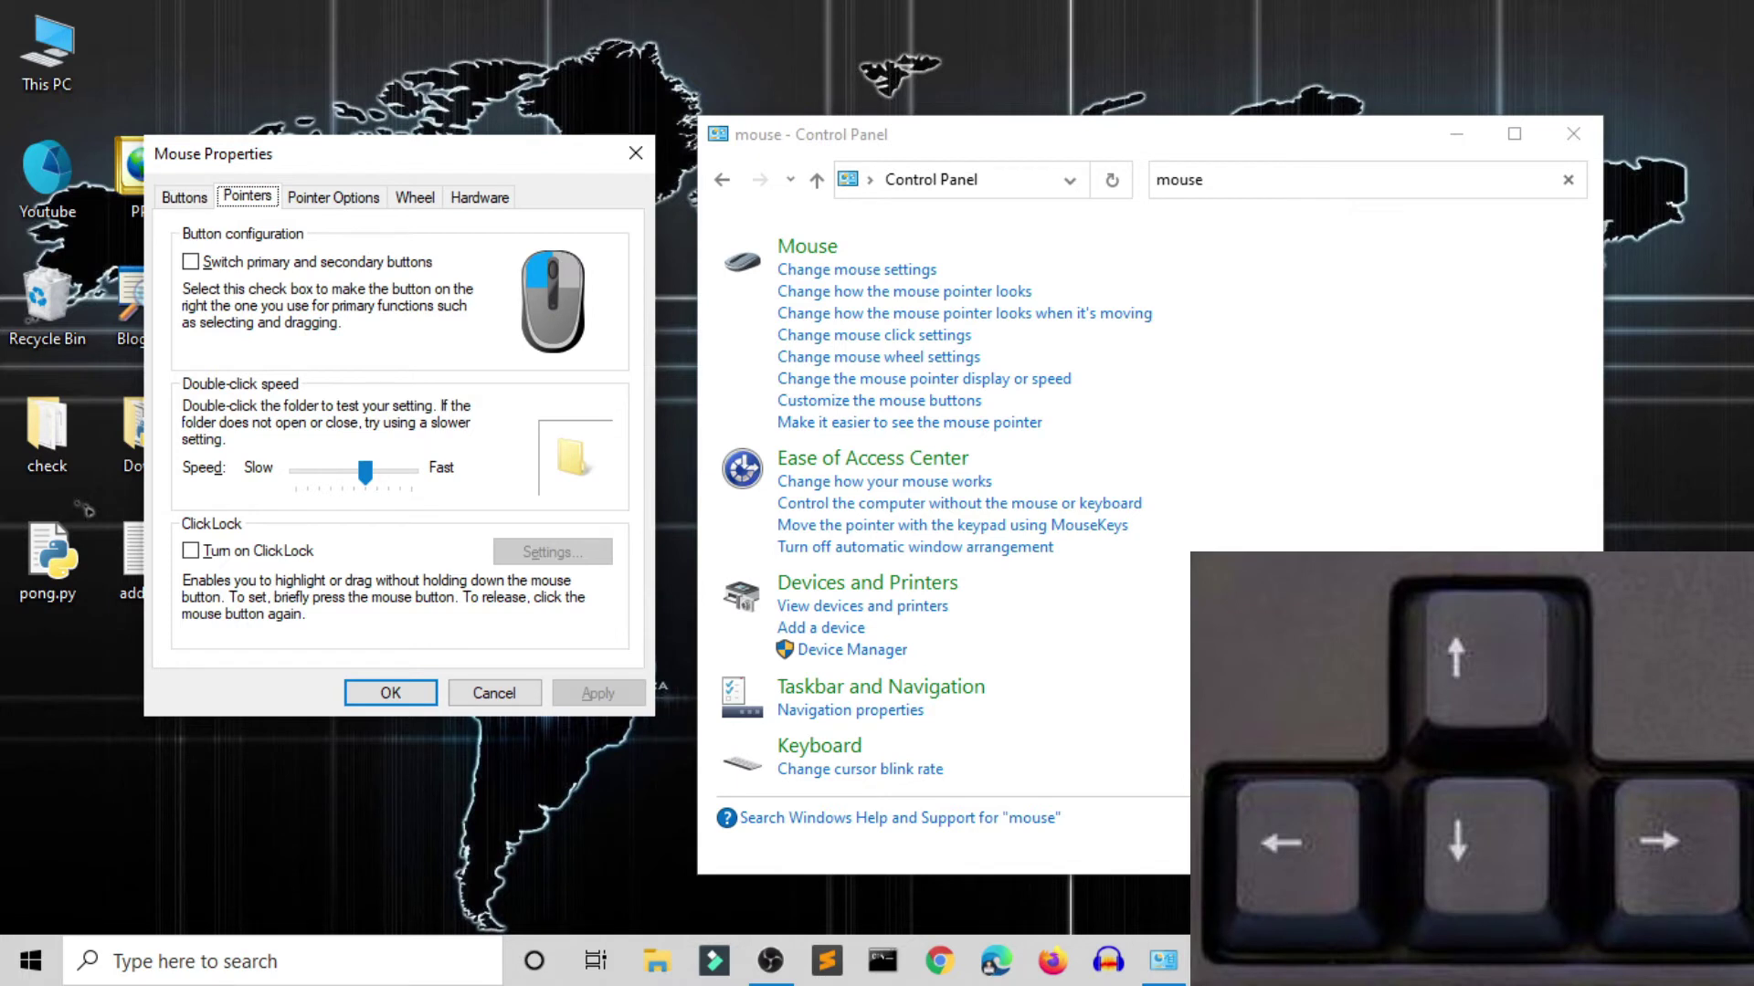
{"action": "key", "text": "Right"}
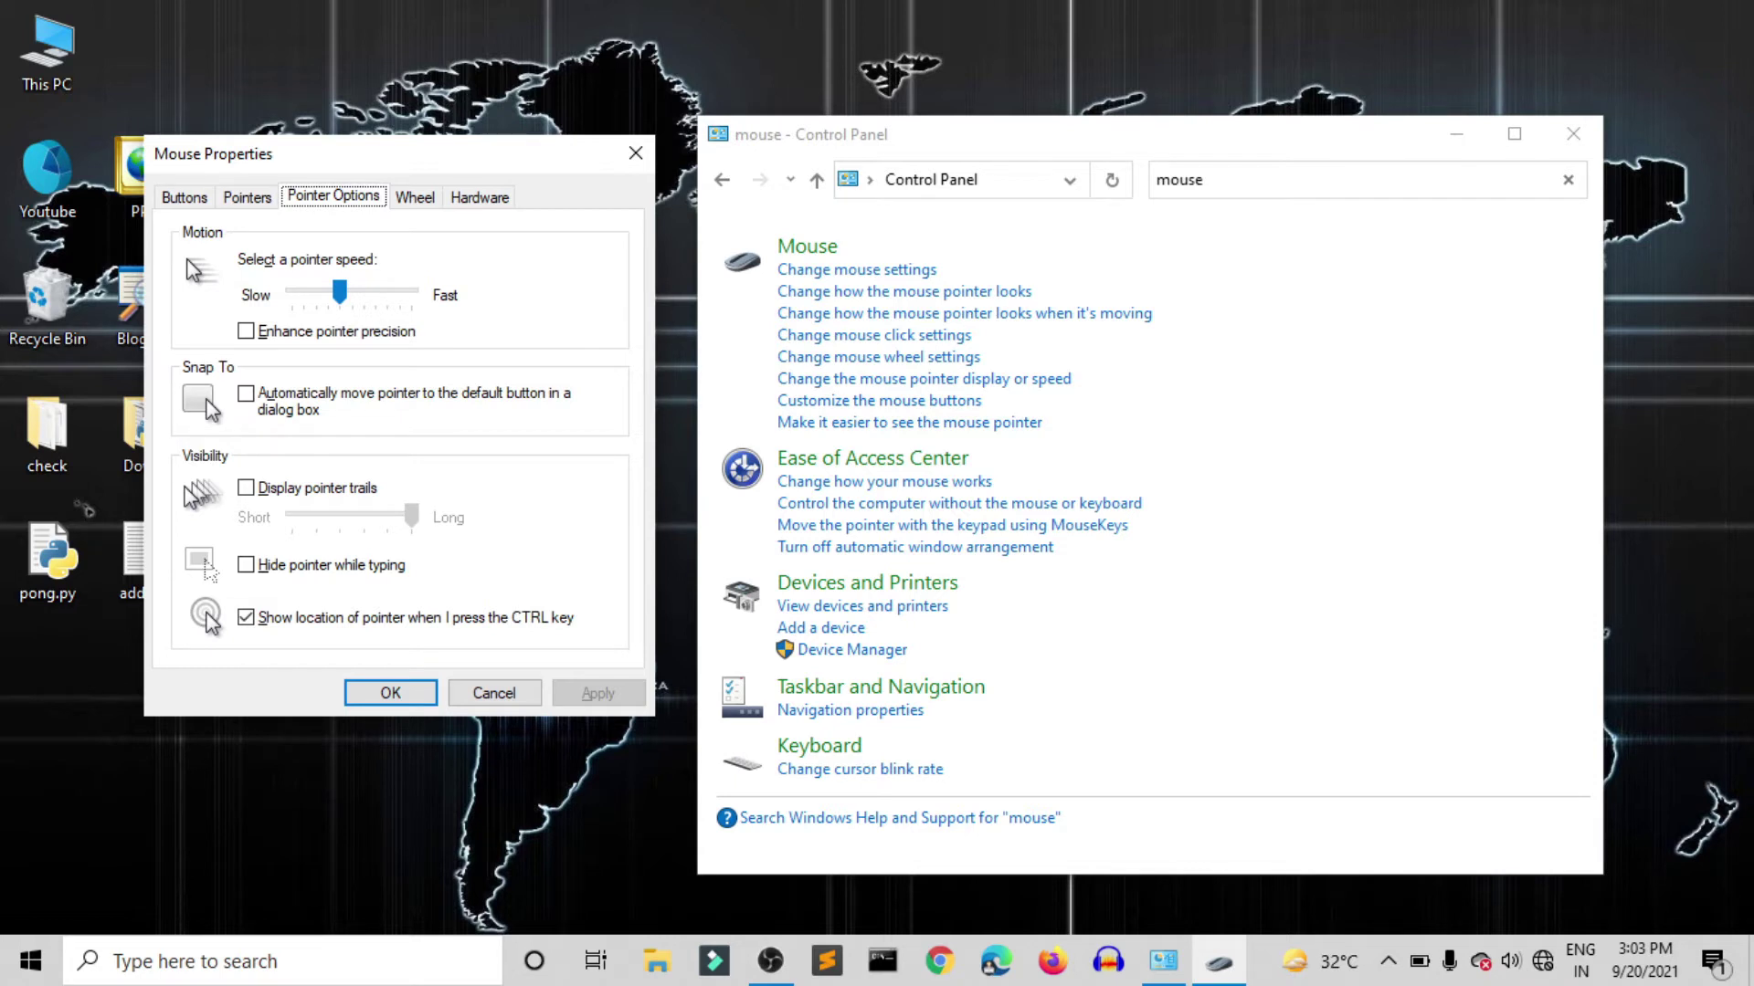
- Toggle Enhance pointer precision on and off, leaving the option cleared
{"action": "key", "text": "Tab"}
{"action": "key", "text": "Tab"}
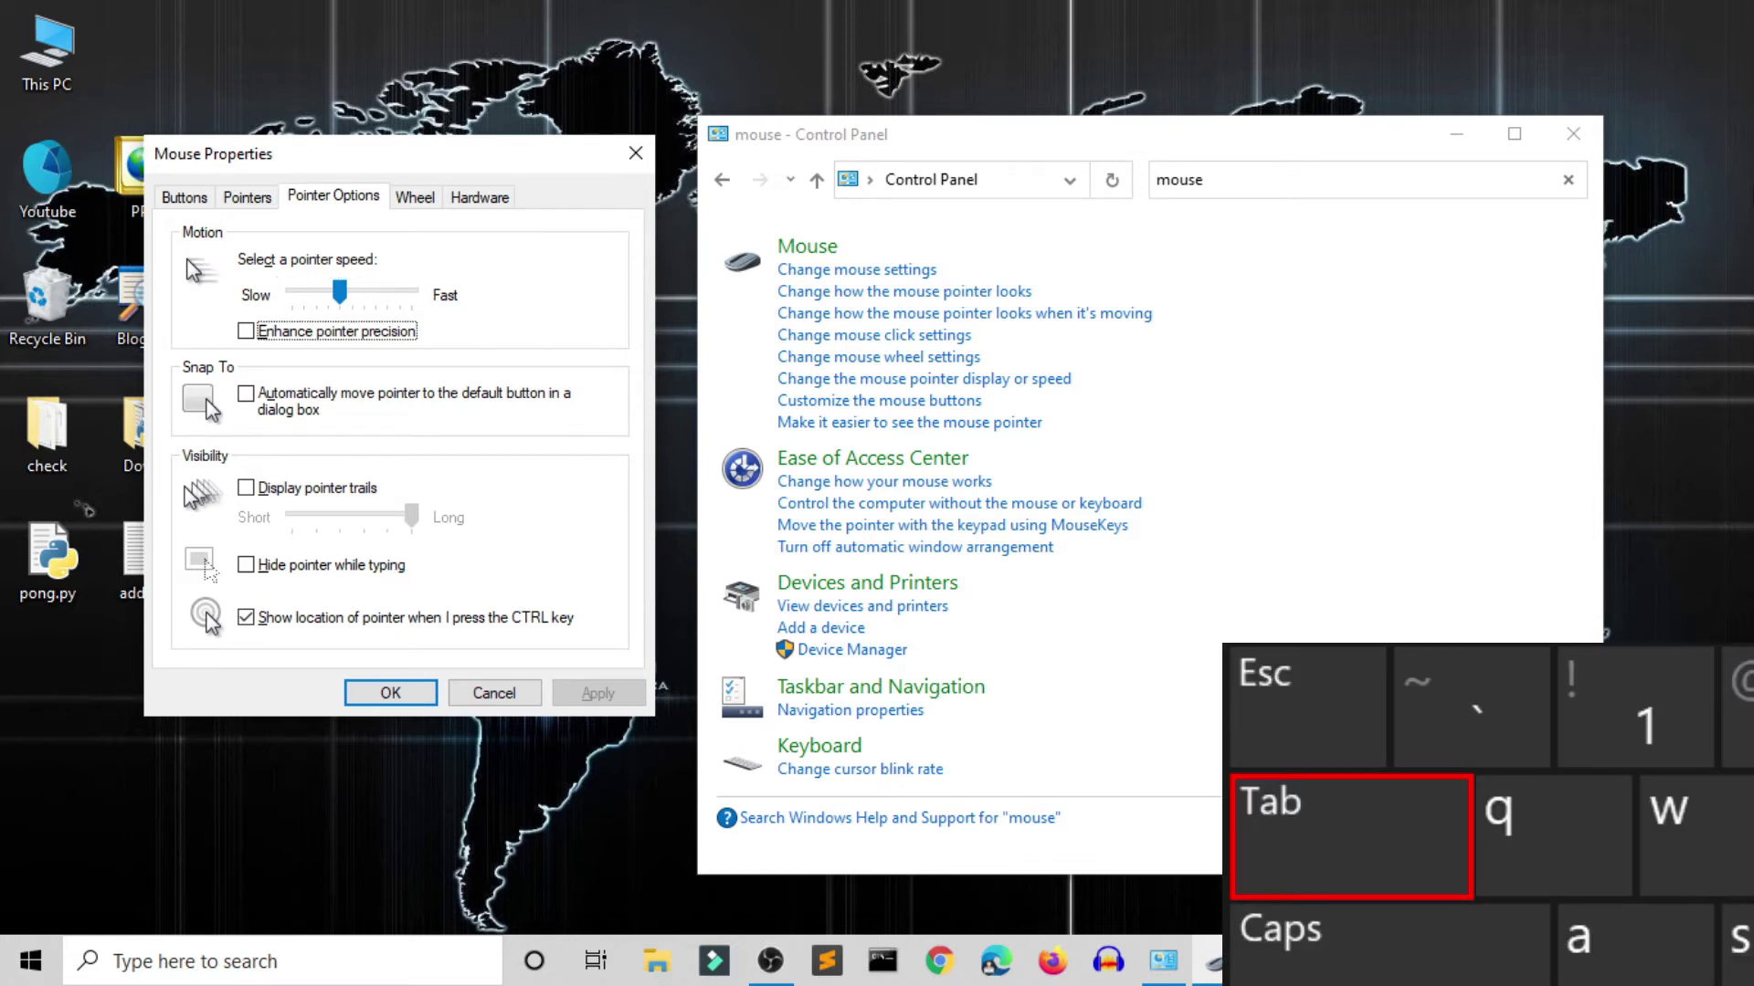
{"action": "key", "text": "space"}
{"action": "key", "text": "space"}
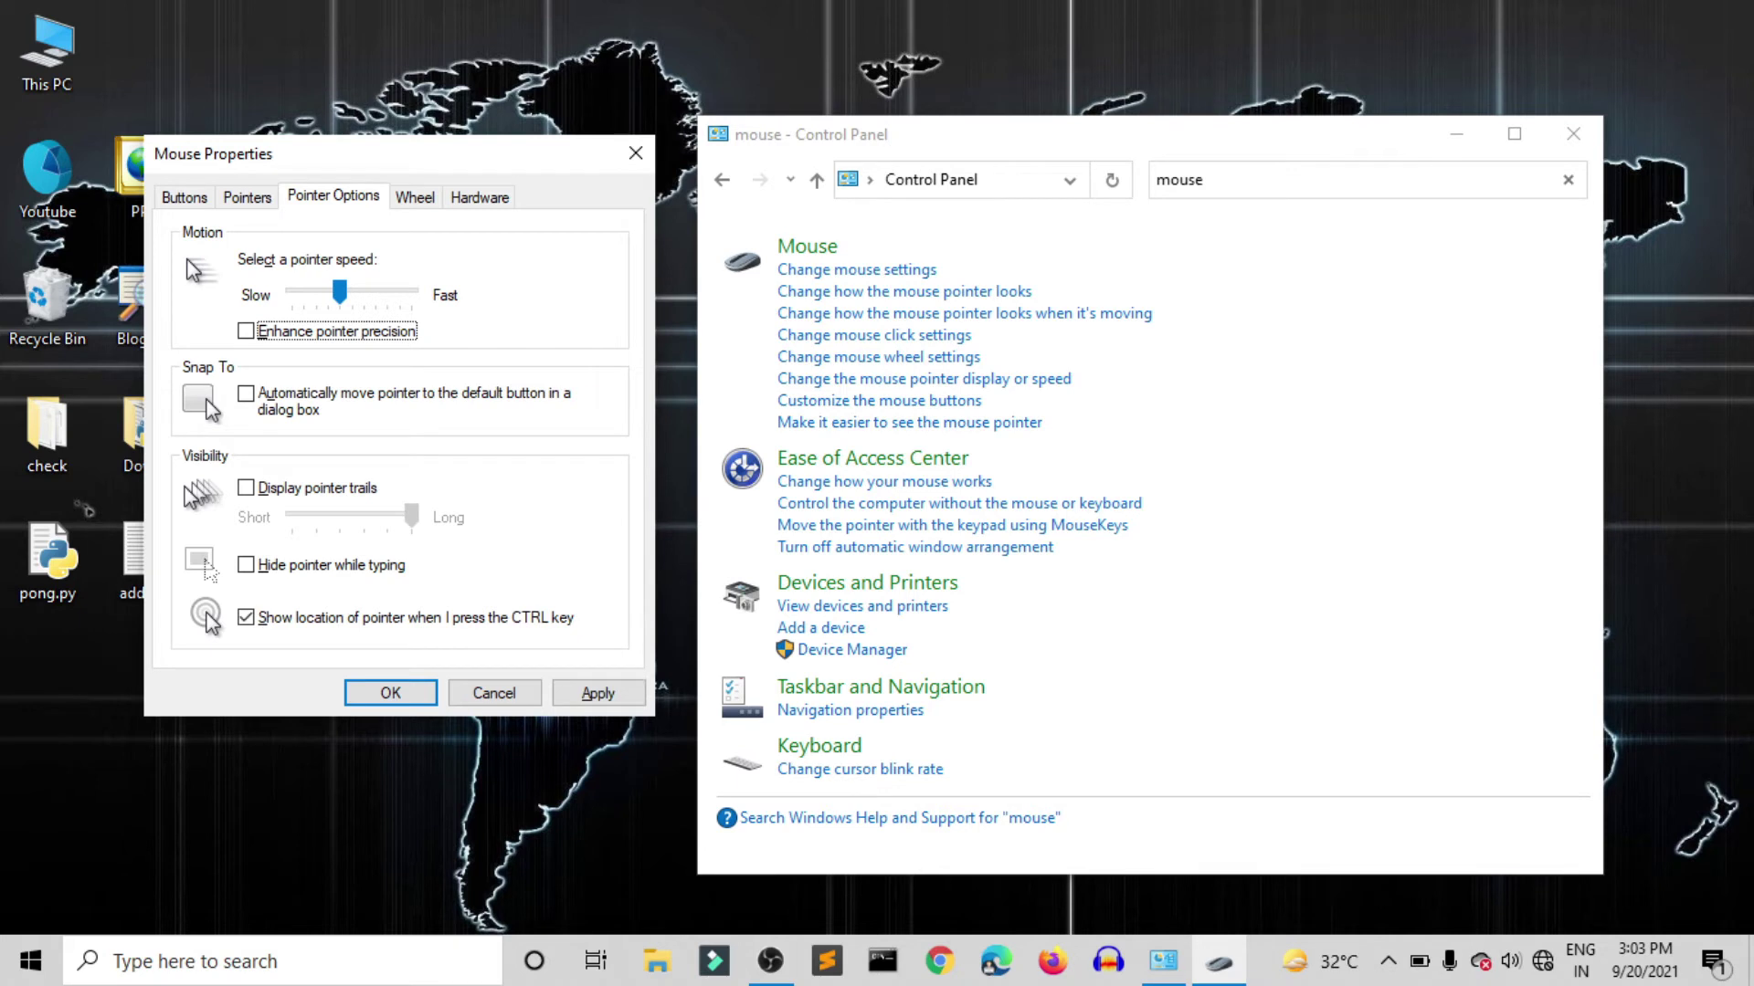
{"action": "key", "text": "space"}
{"action": "key", "text": "space"}
- Apply the pointer options and close Mouse Properties, accepting the settings
{"action": "key", "text": "Tab"}
{"action": "key", "text": "Tab"}
{"action": "key", "text": "Tab"}
{"action": "key", "text": "Tab"}
{"action": "key", "text": "Tab"}
{"action": "key", "text": "Tab"}
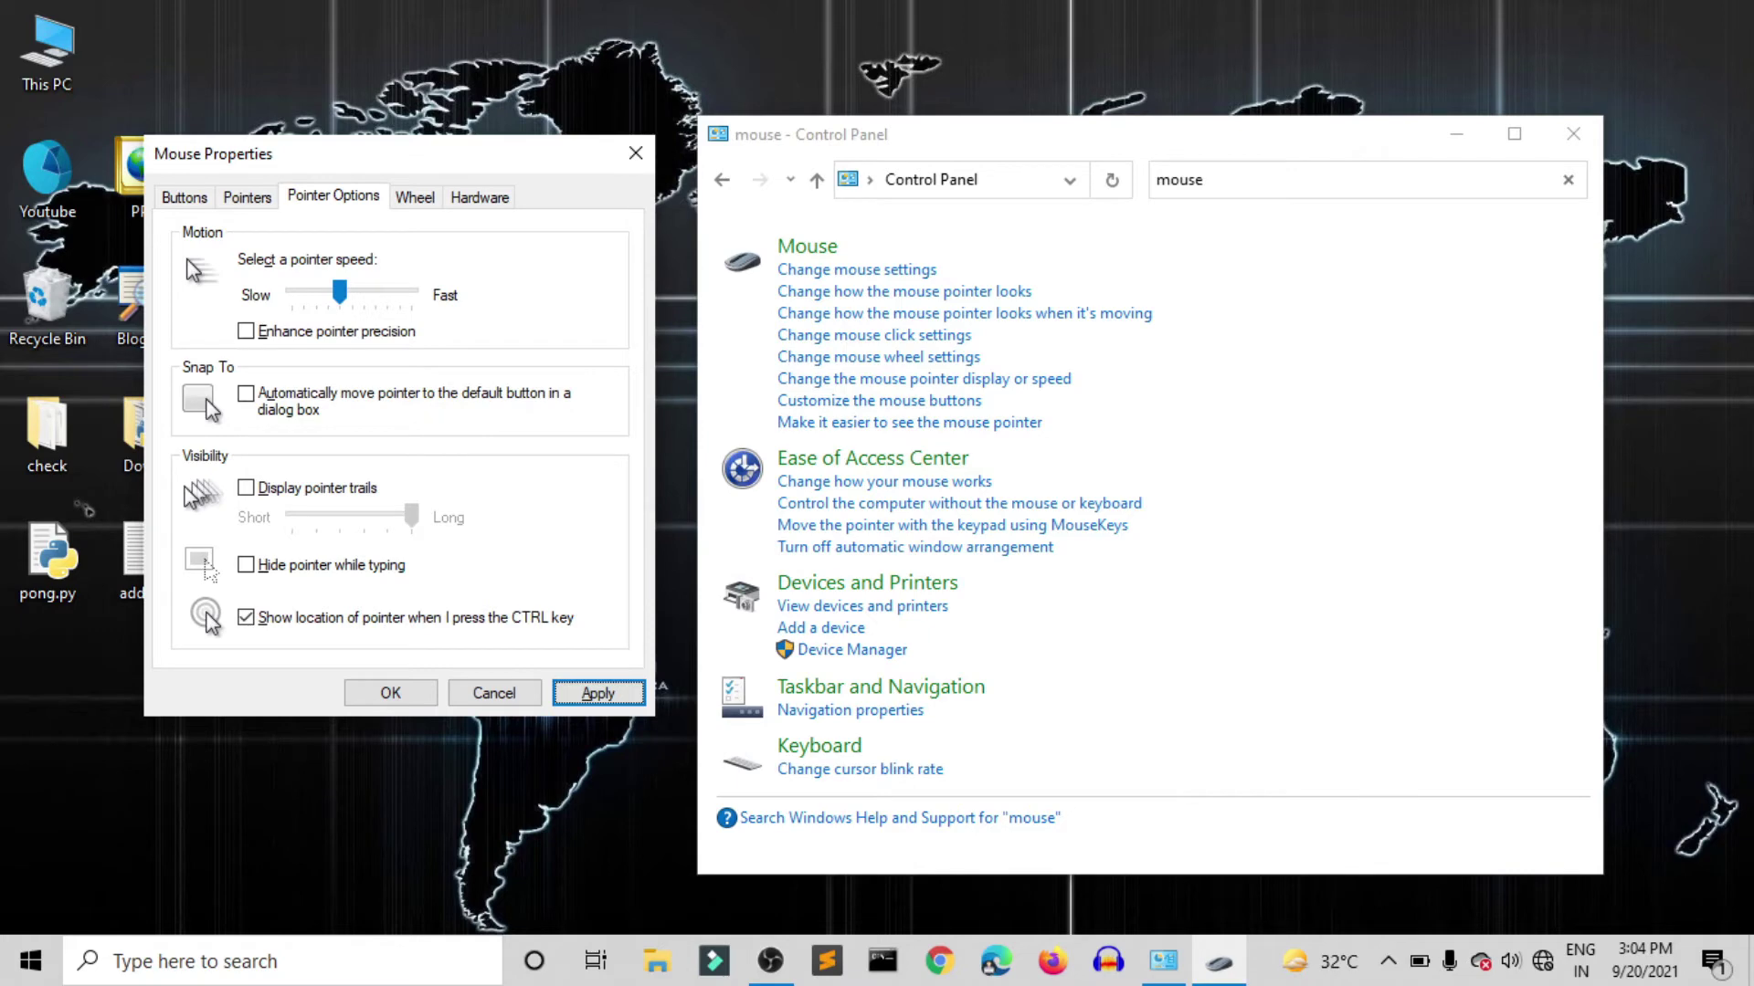
{"action": "key", "text": "Return"}
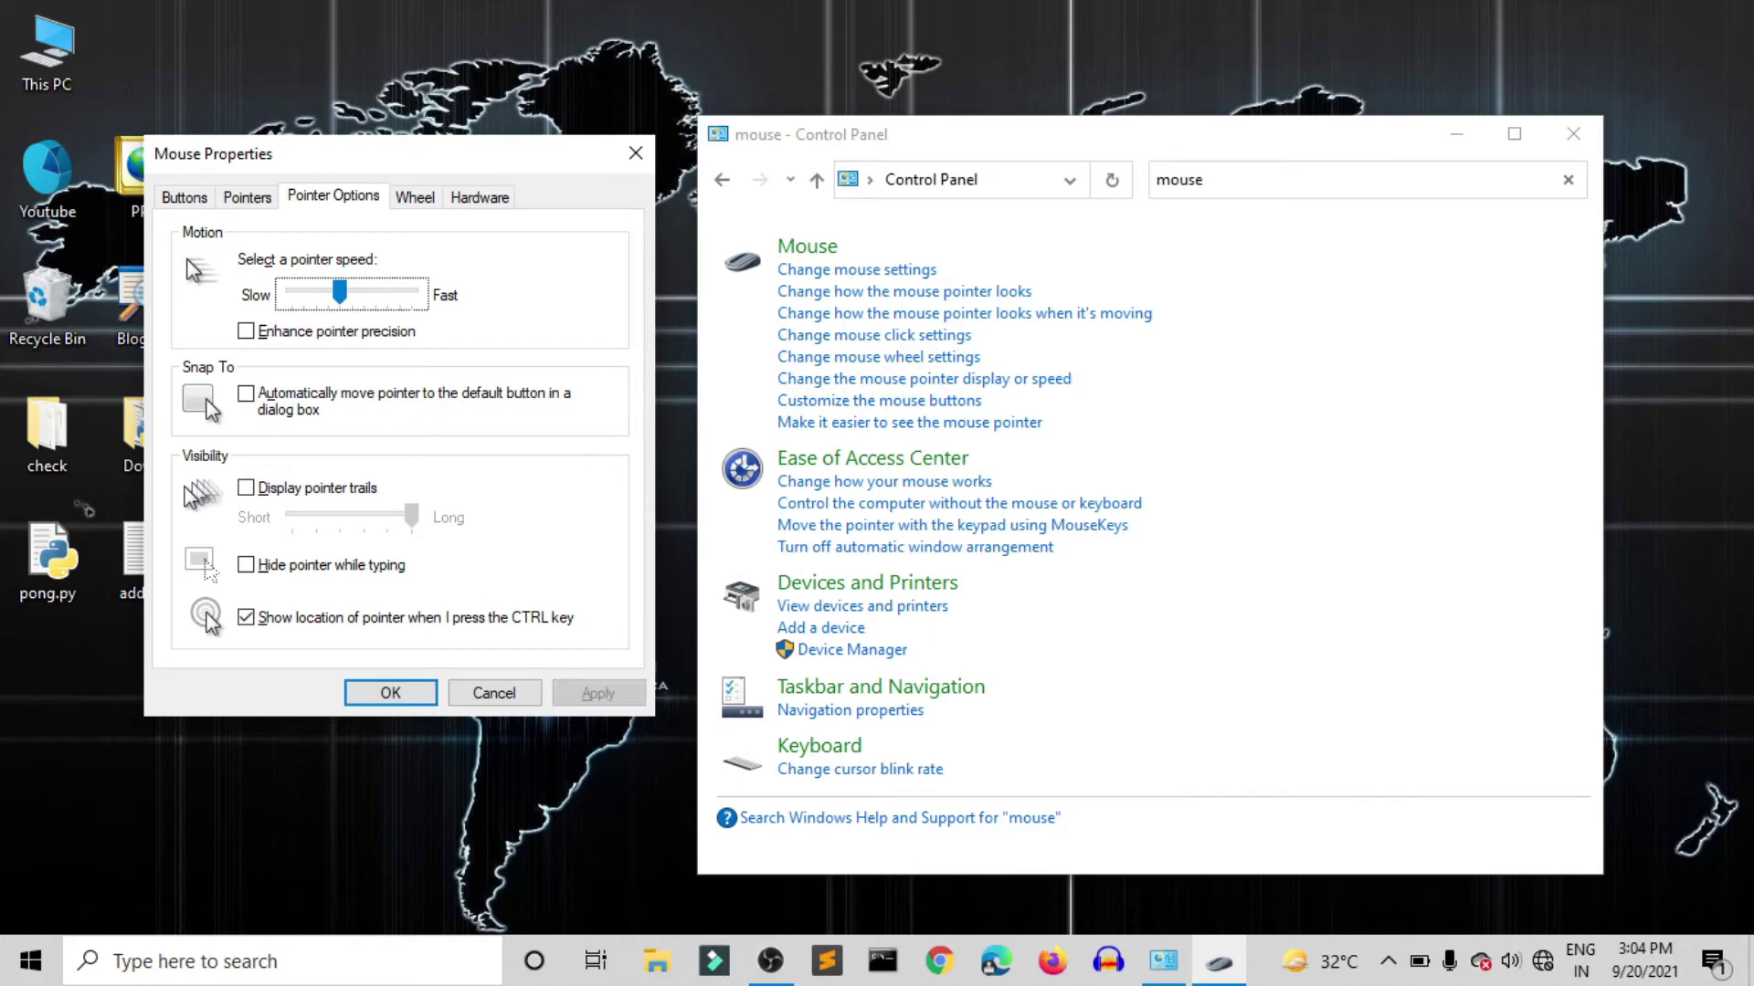
{"action": "key", "text": "Return"}
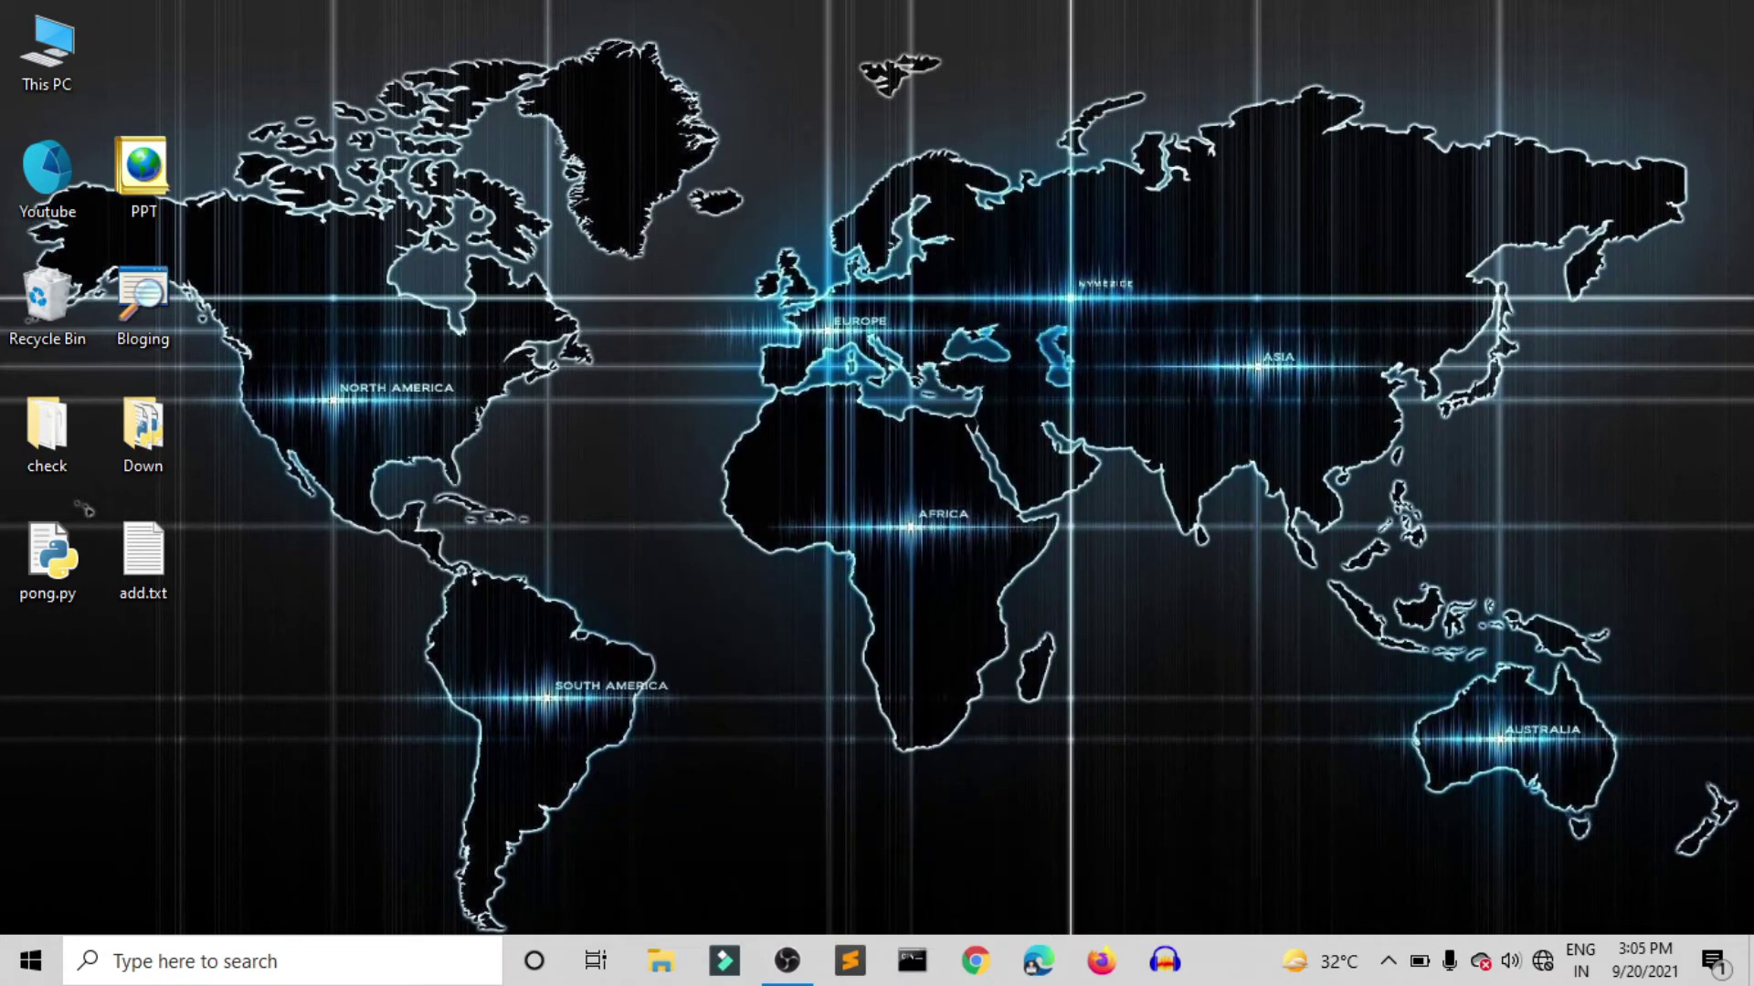
- Find Control Panel with the Windows search term "con" and open it again
{"action": "key", "text": "super"}
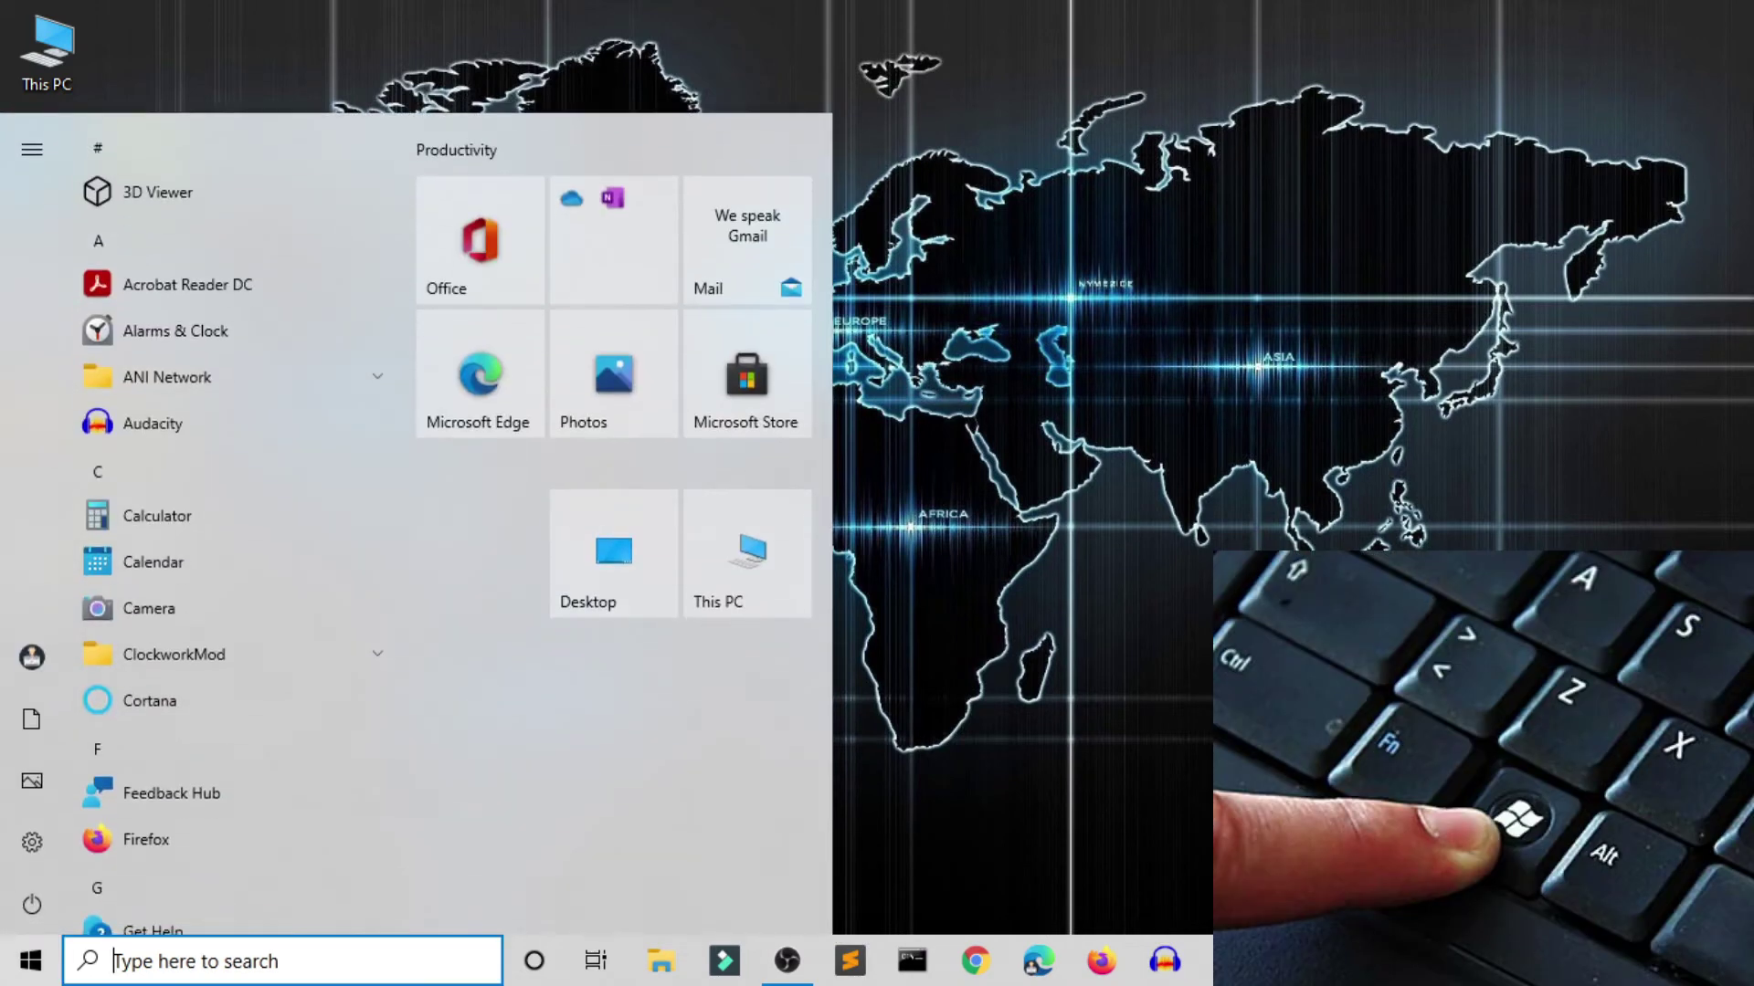
{"action": "type", "text": "con"}
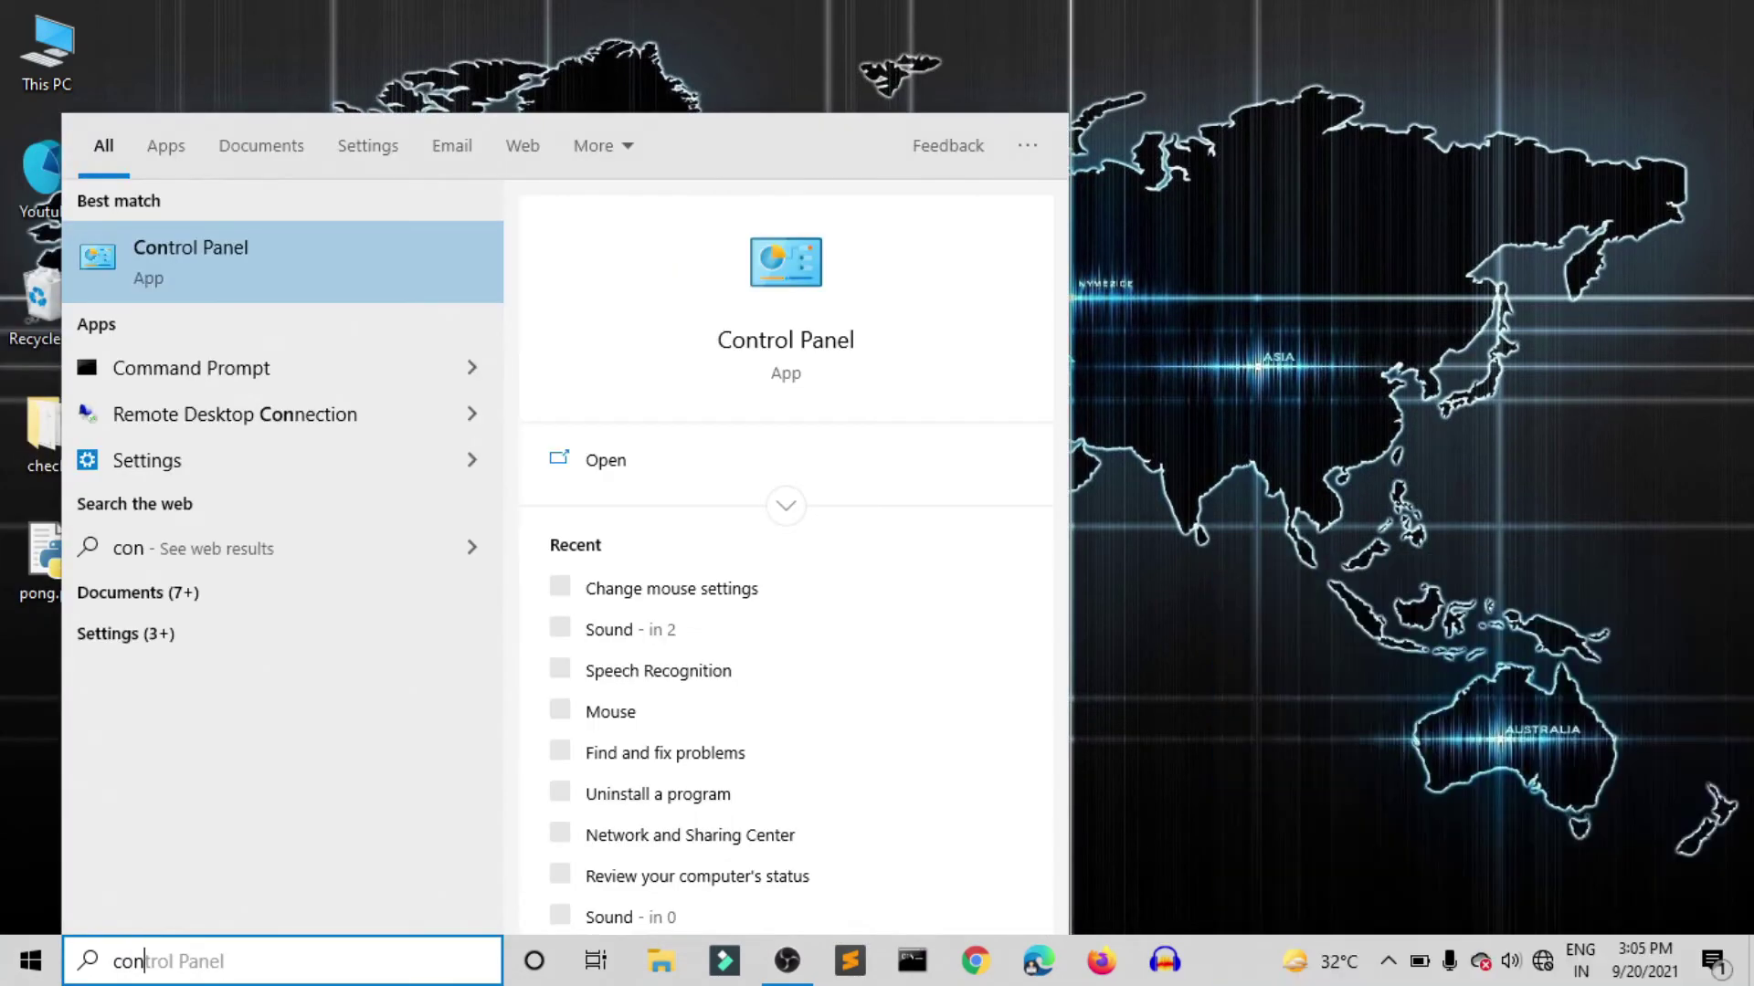
{"action": "key", "text": "Return"}
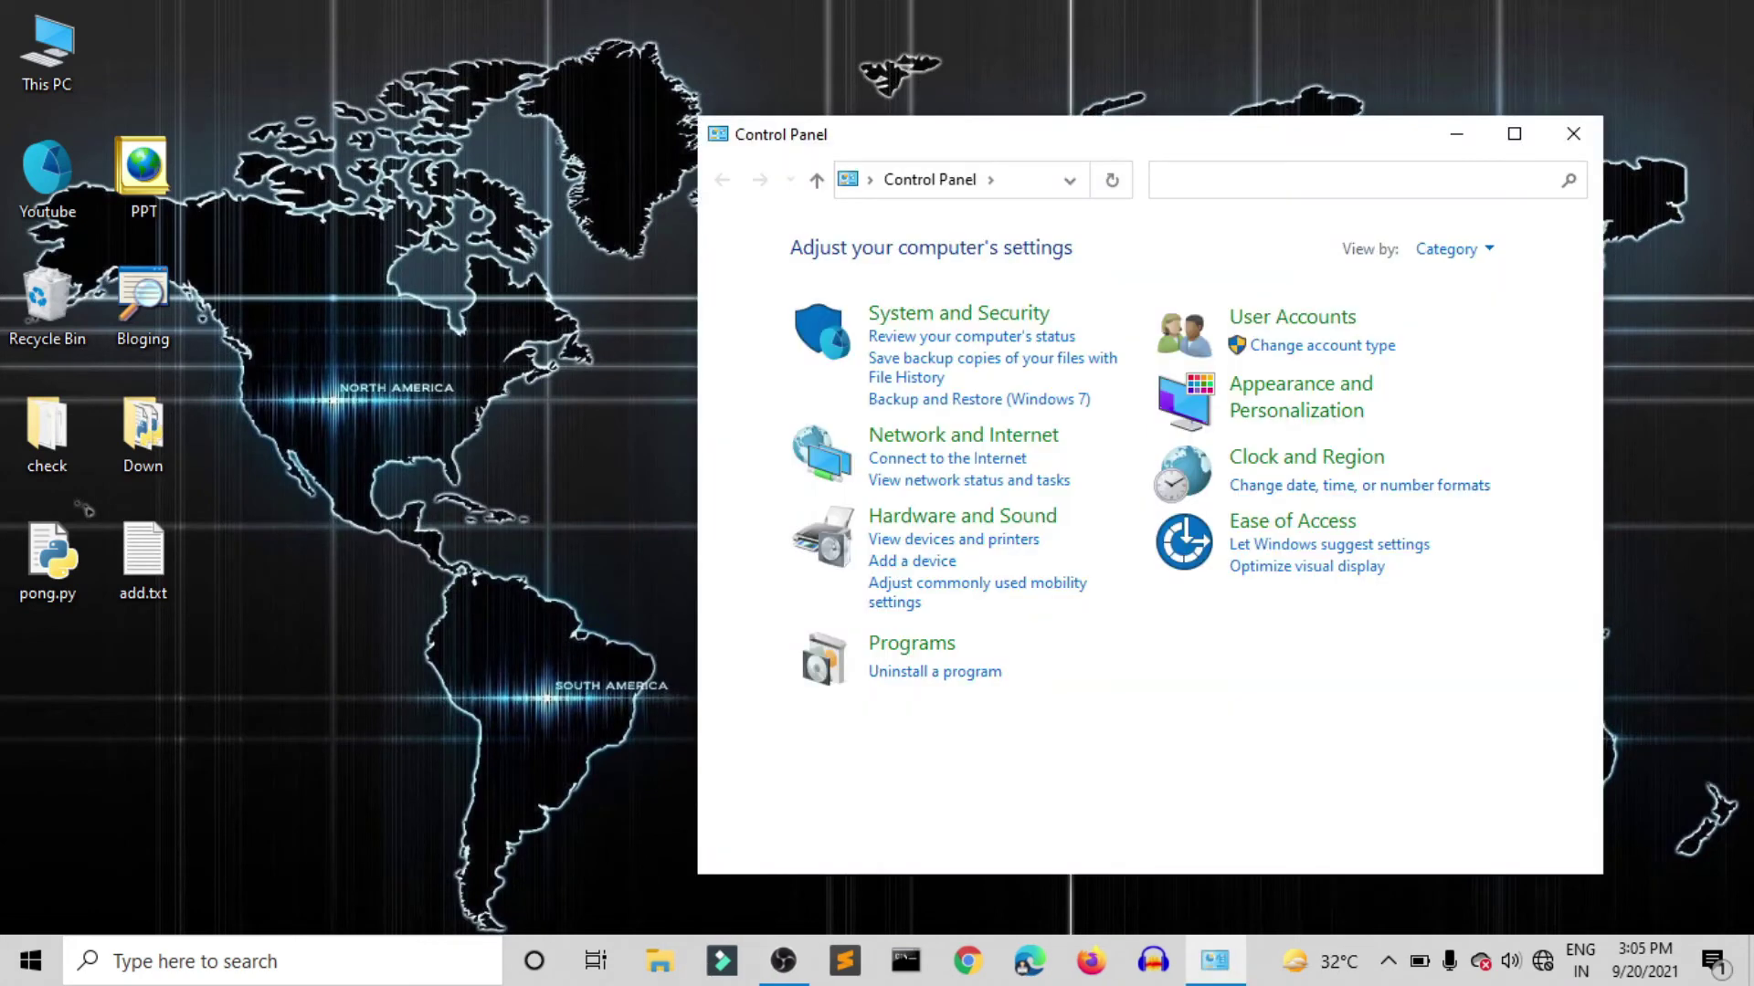
- Search Control Panel for "mouse" and open the Change mouse settings result
{"action": "type", "text": "sou"}
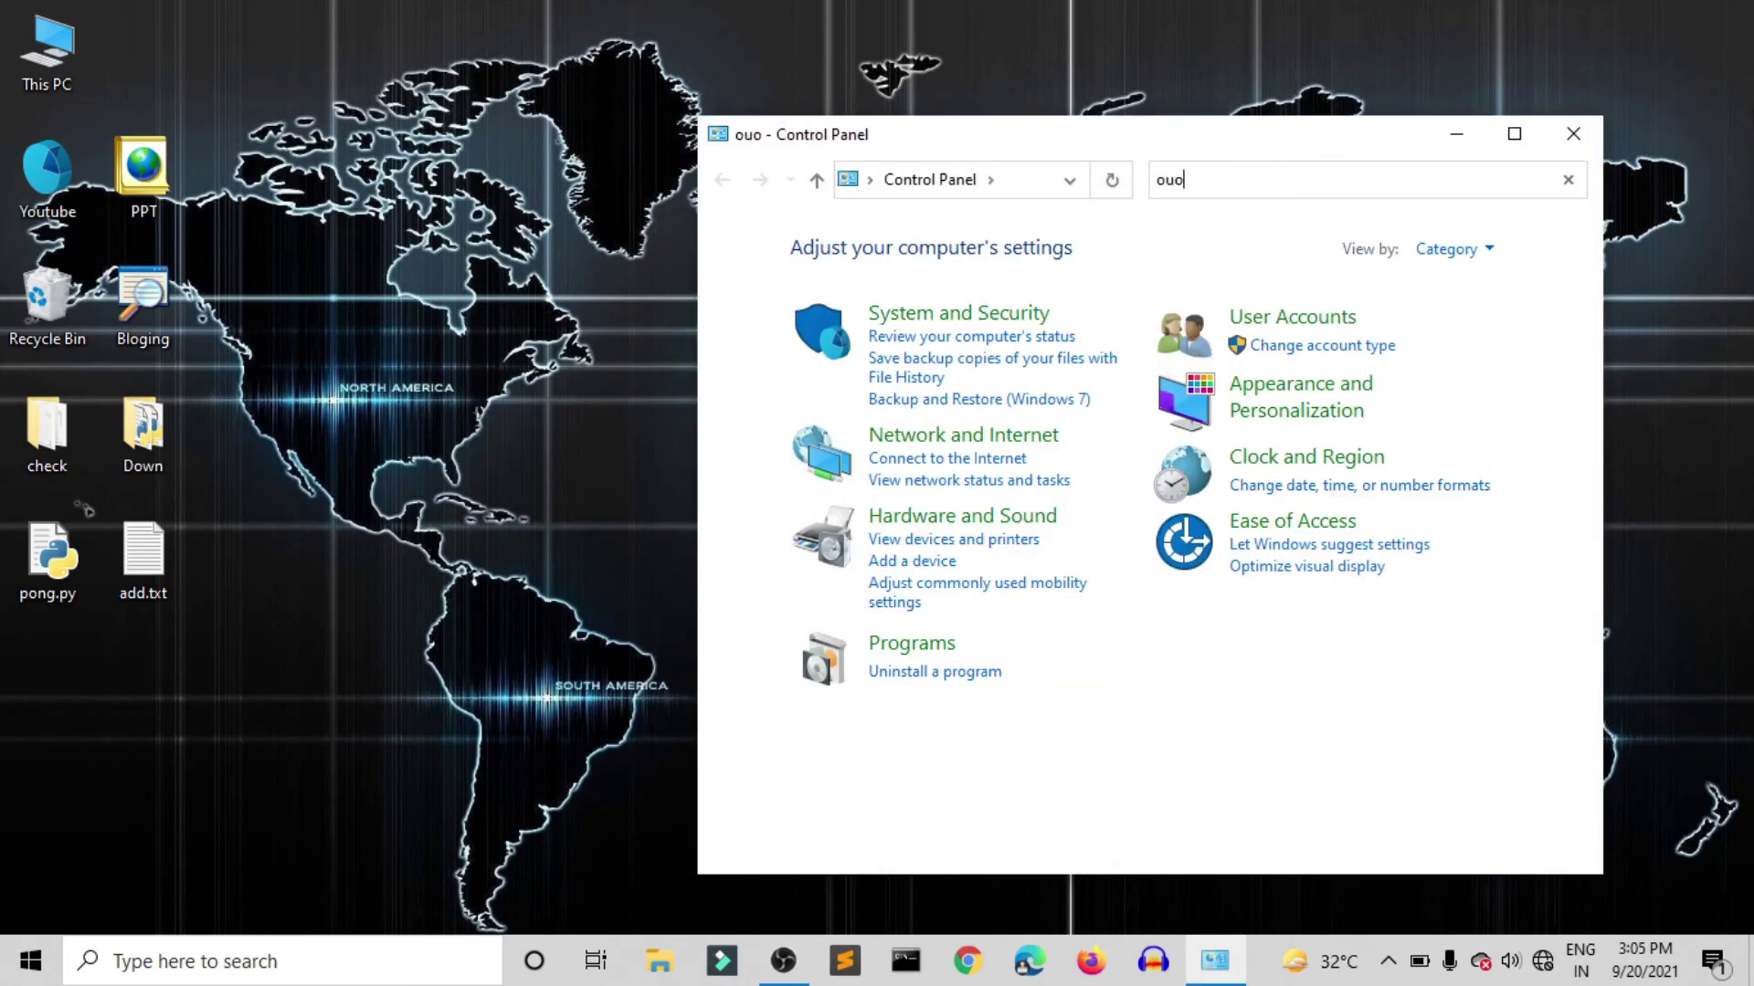
{"action": "key", "text": "BackSpace"}
{"action": "key", "text": "BackSpace"}
{"action": "key", "text": "BackSpace"}
{"action": "type", "text": "mouse"}
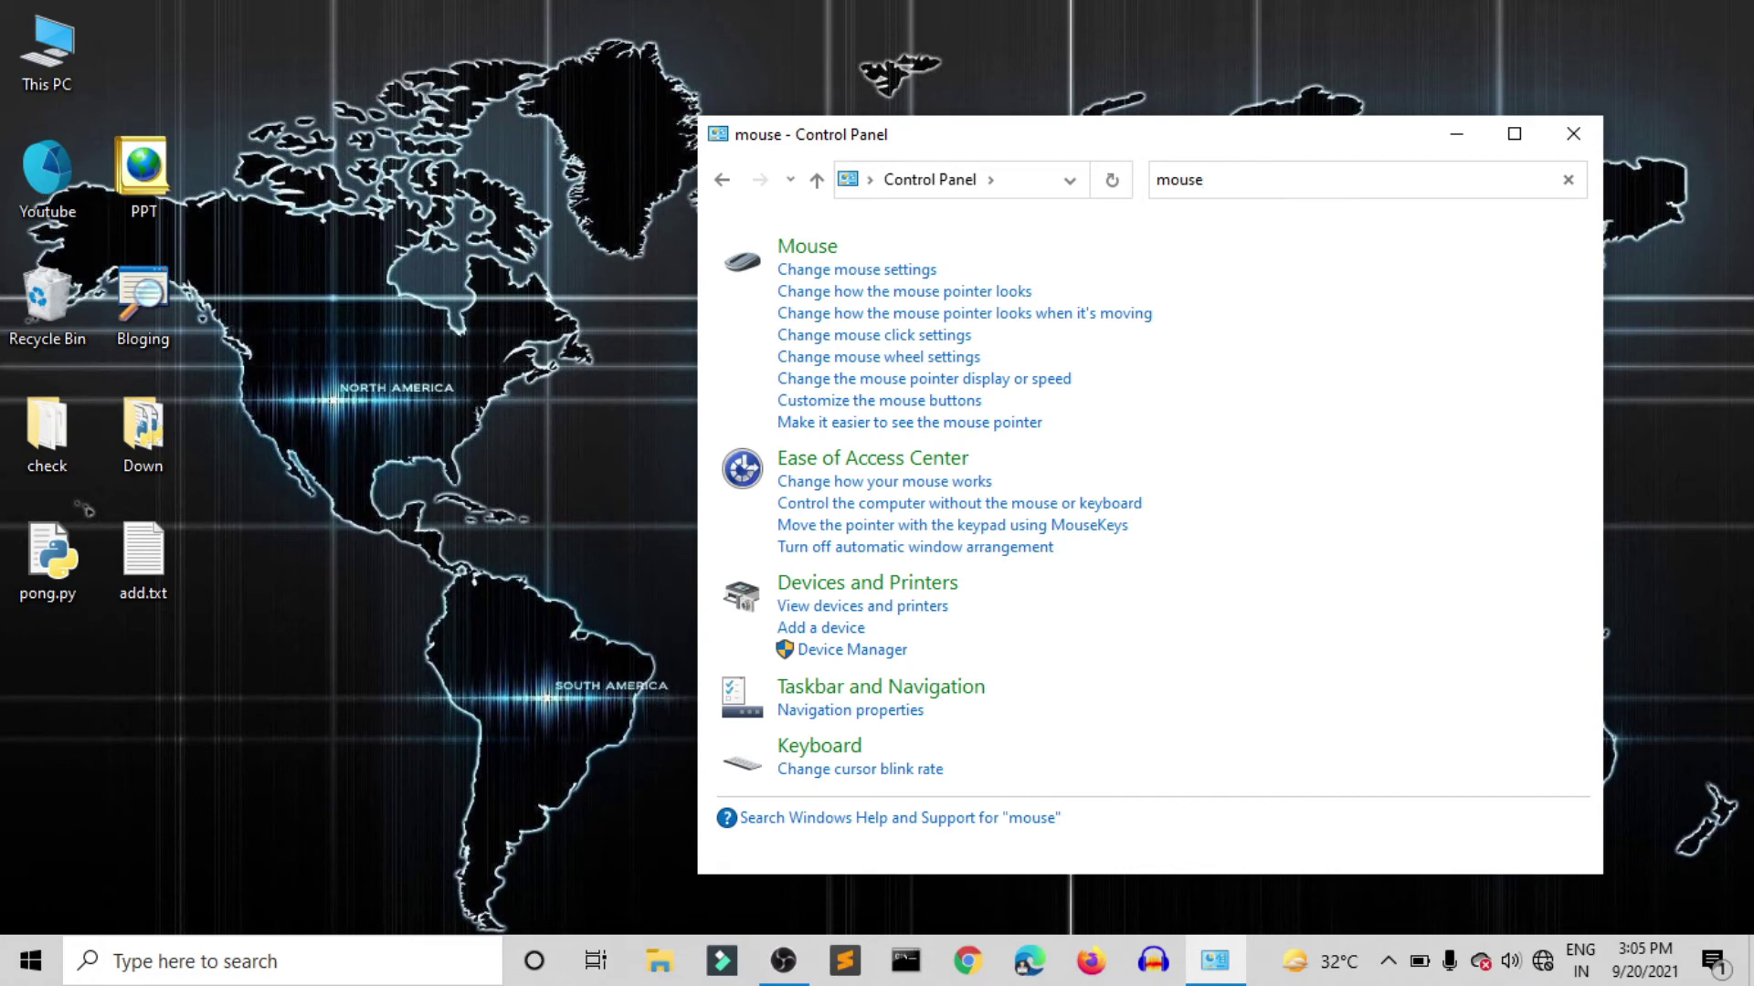
{"action": "key", "text": "Tab"}
{"action": "key", "text": "Tab"}
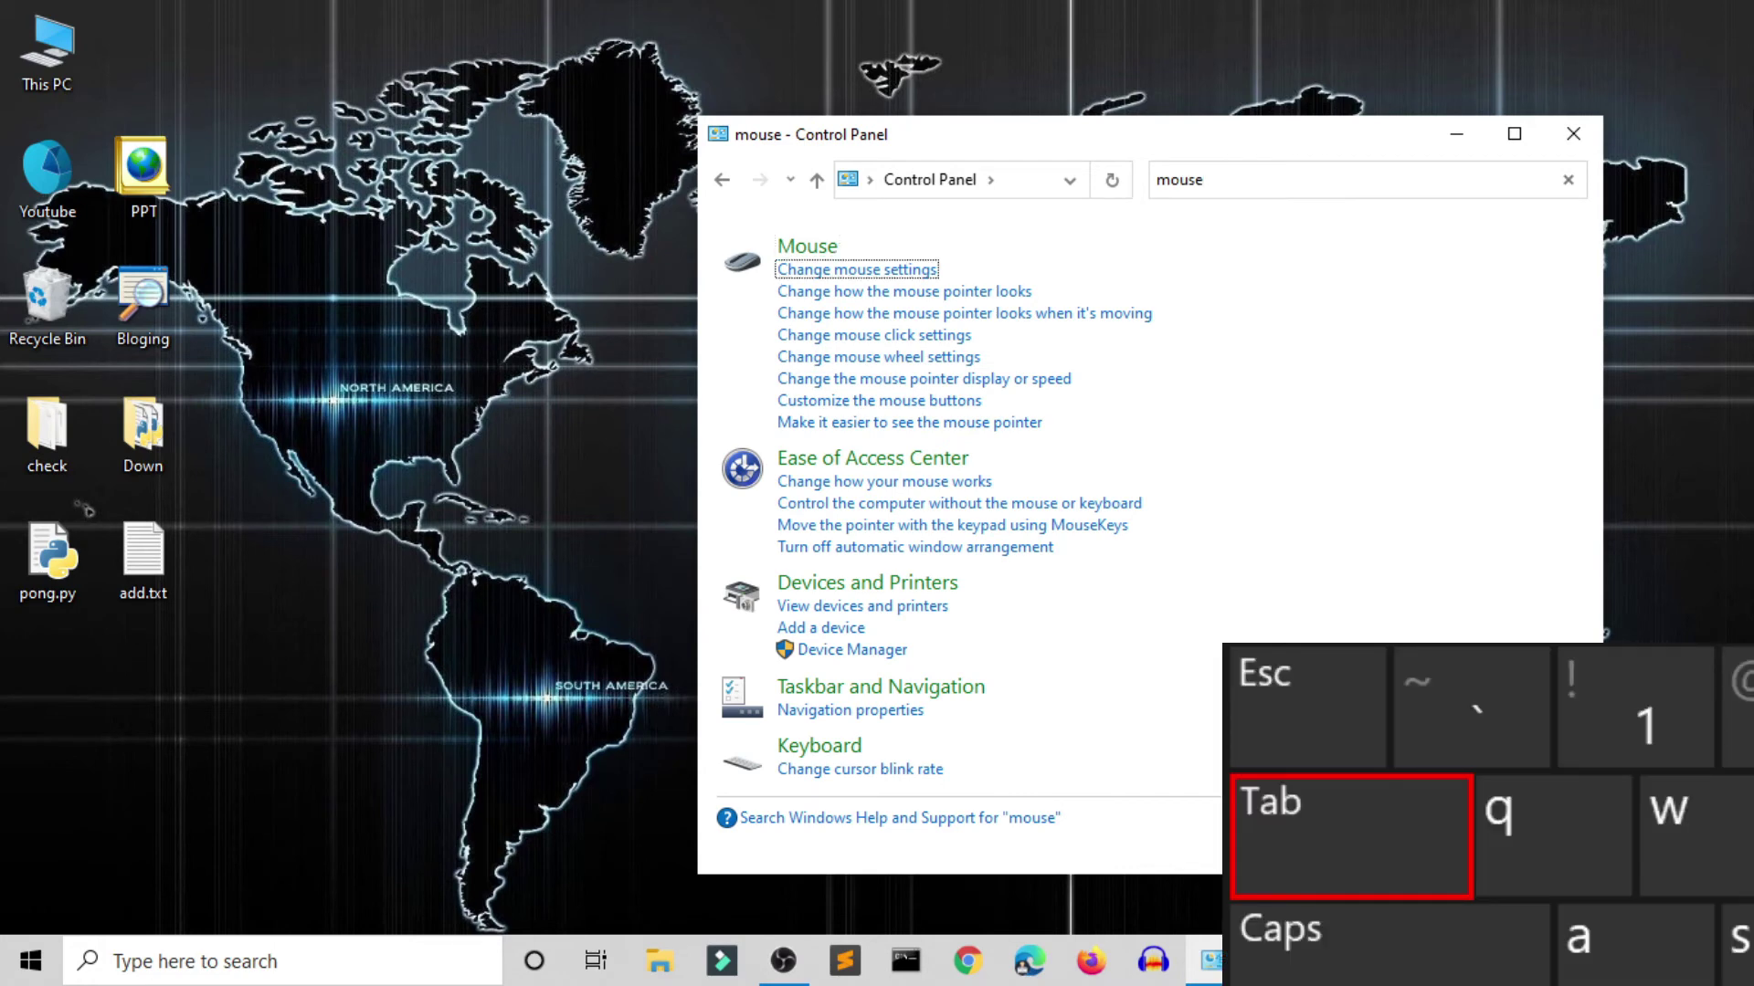
{"action": "key", "text": "Return"}
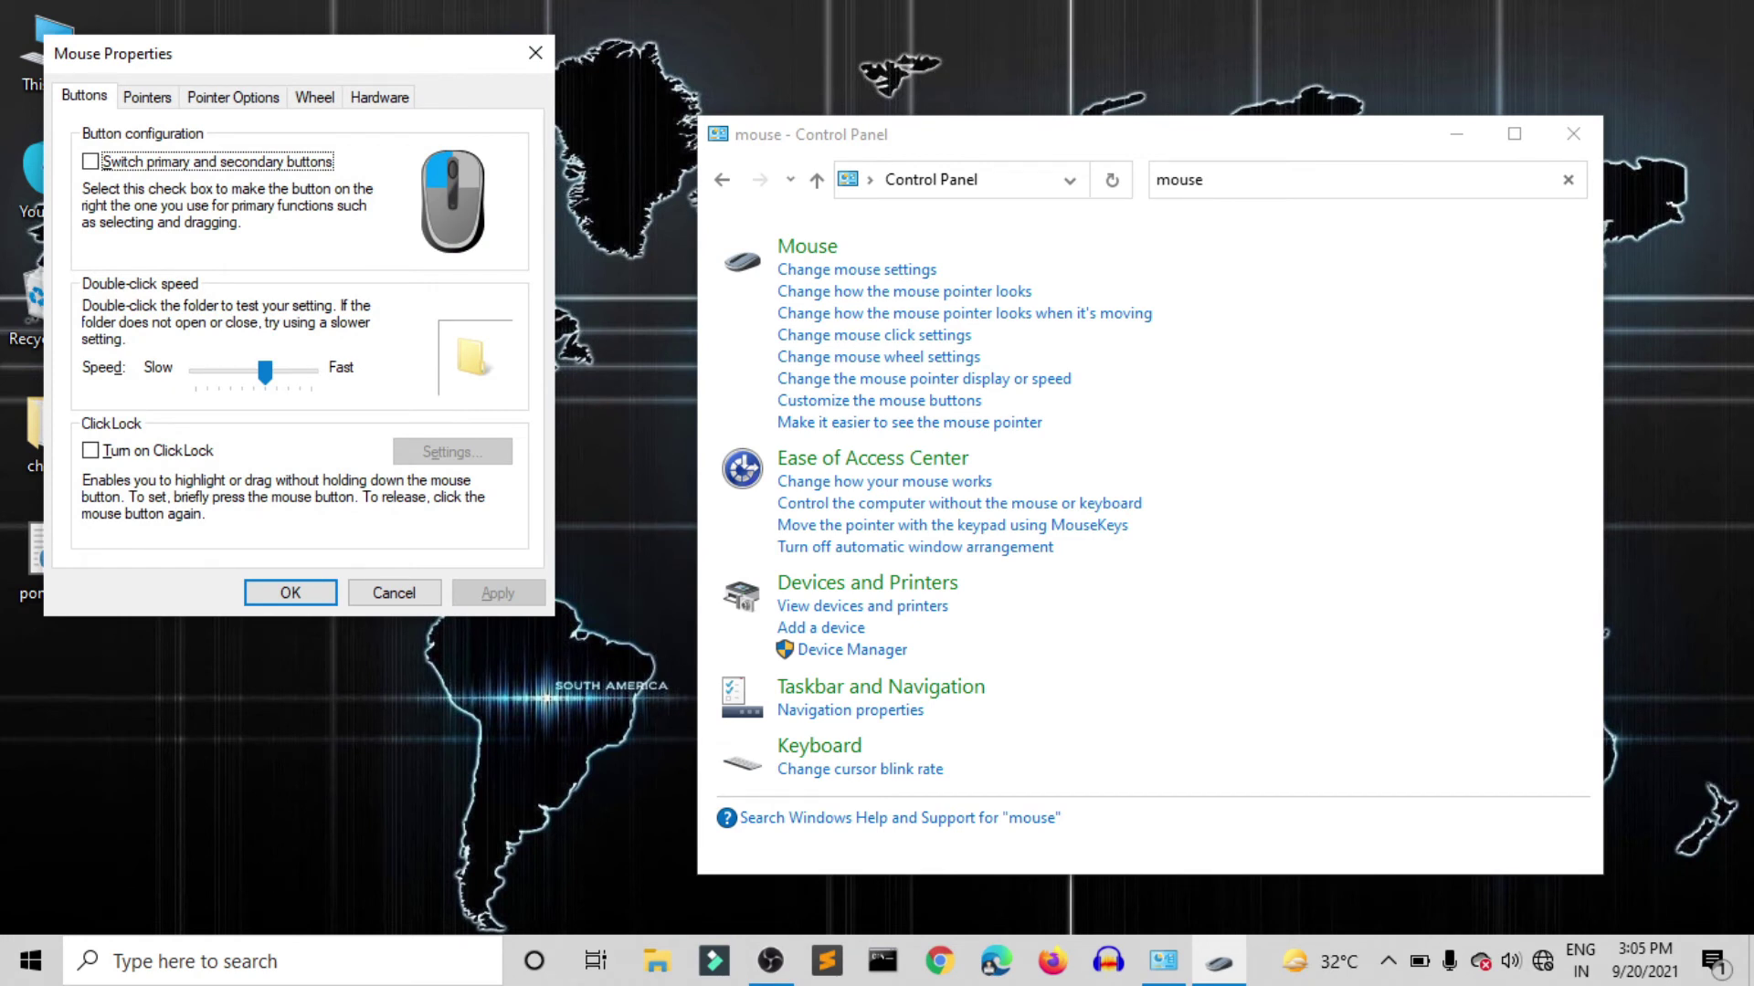
- Switch Mouse Properties to the Pointer Options page
{"action": "key", "text": "Tab"}
{"action": "key", "text": "Tab"}
{"action": "key", "text": "Tab"}
{"action": "key", "text": "Tab"}
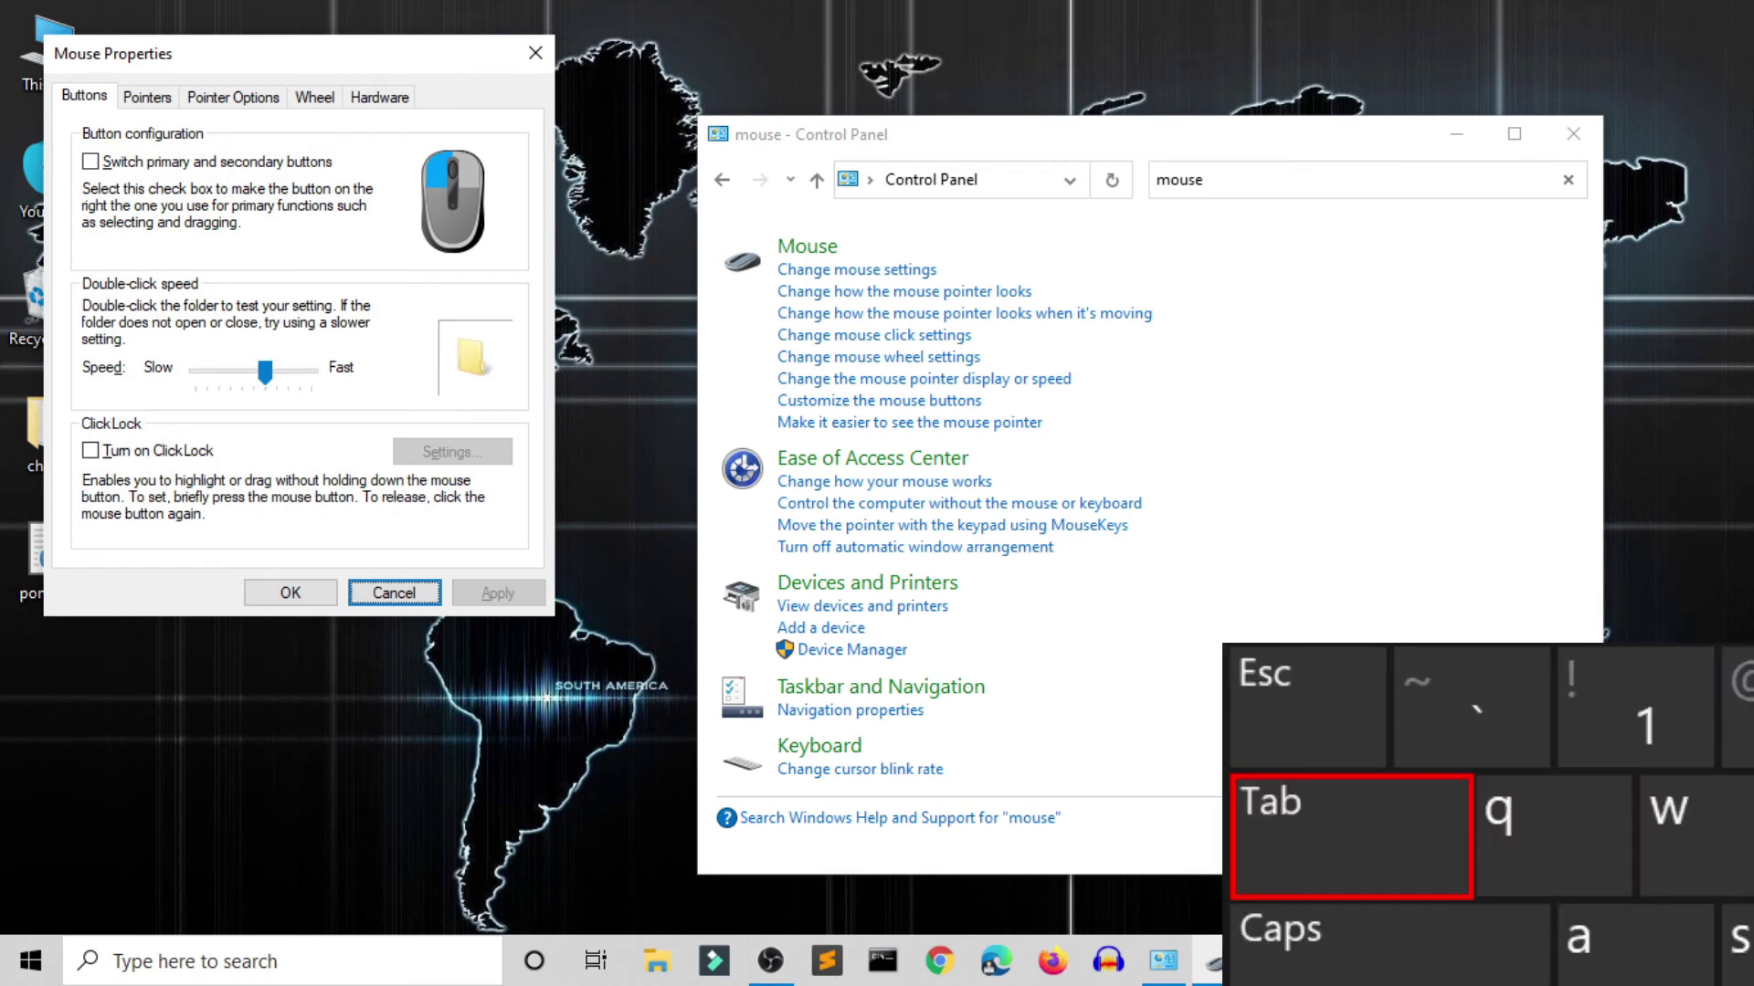
{"action": "key", "text": "Tab"}
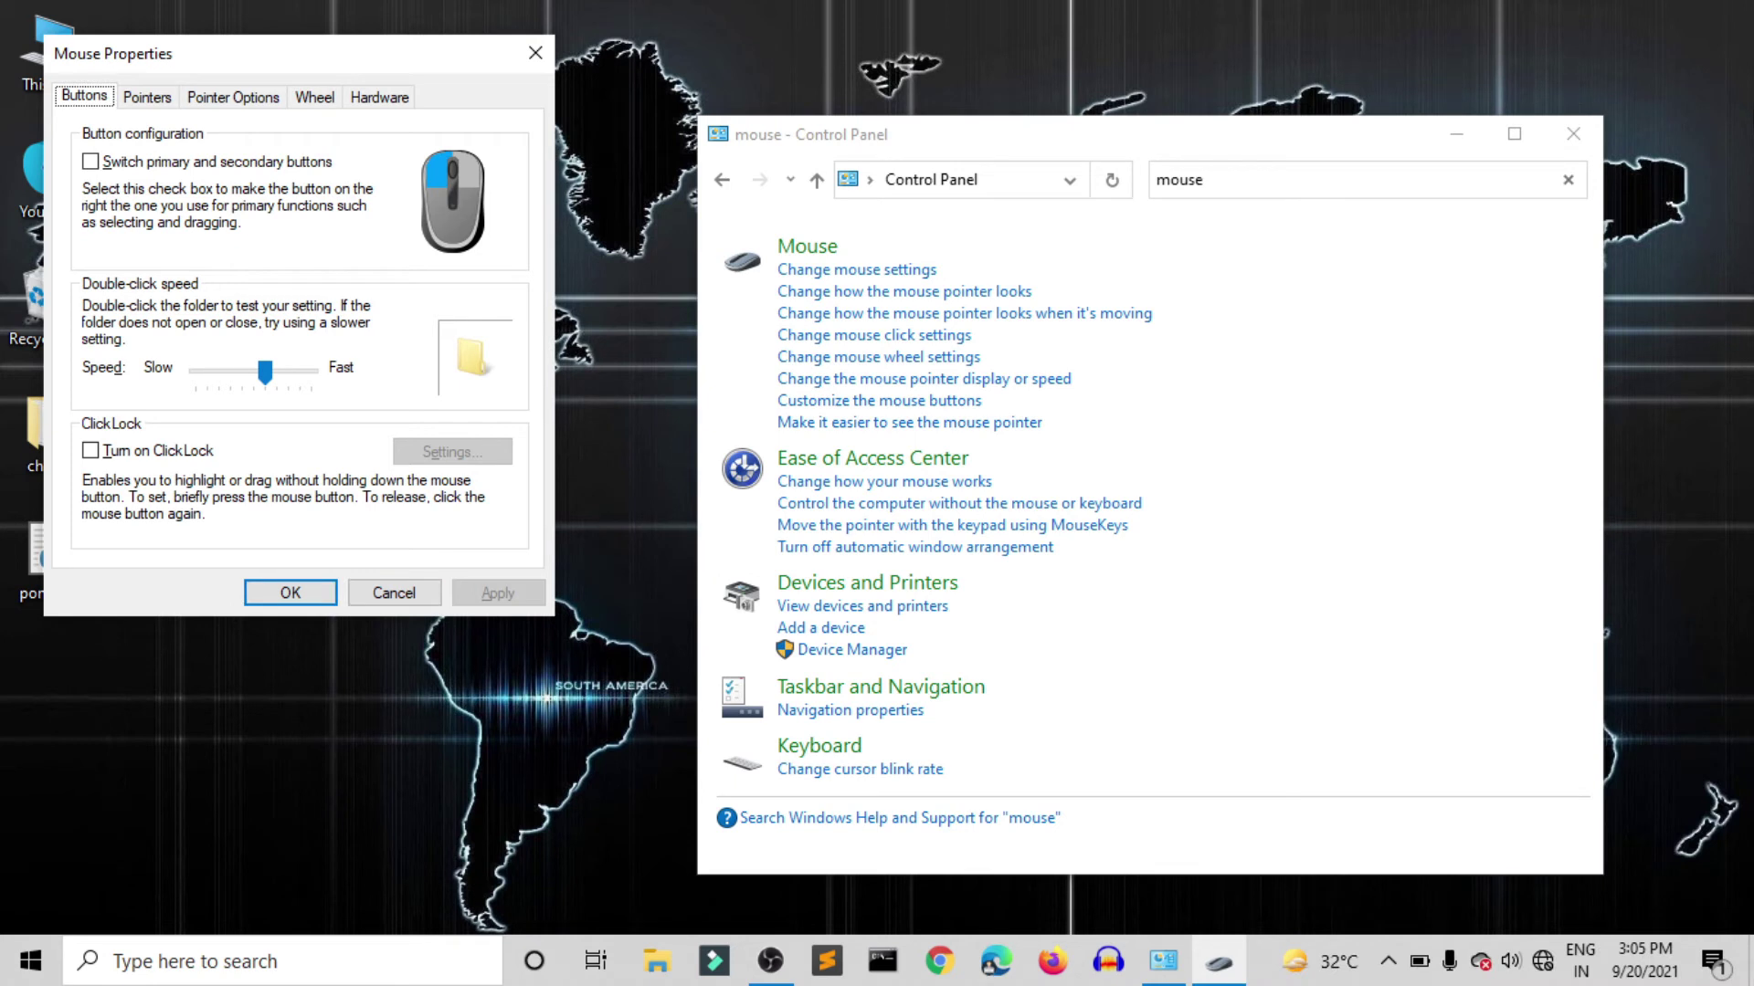
{"action": "key", "text": "Right"}
{"action": "key", "text": "Right"}
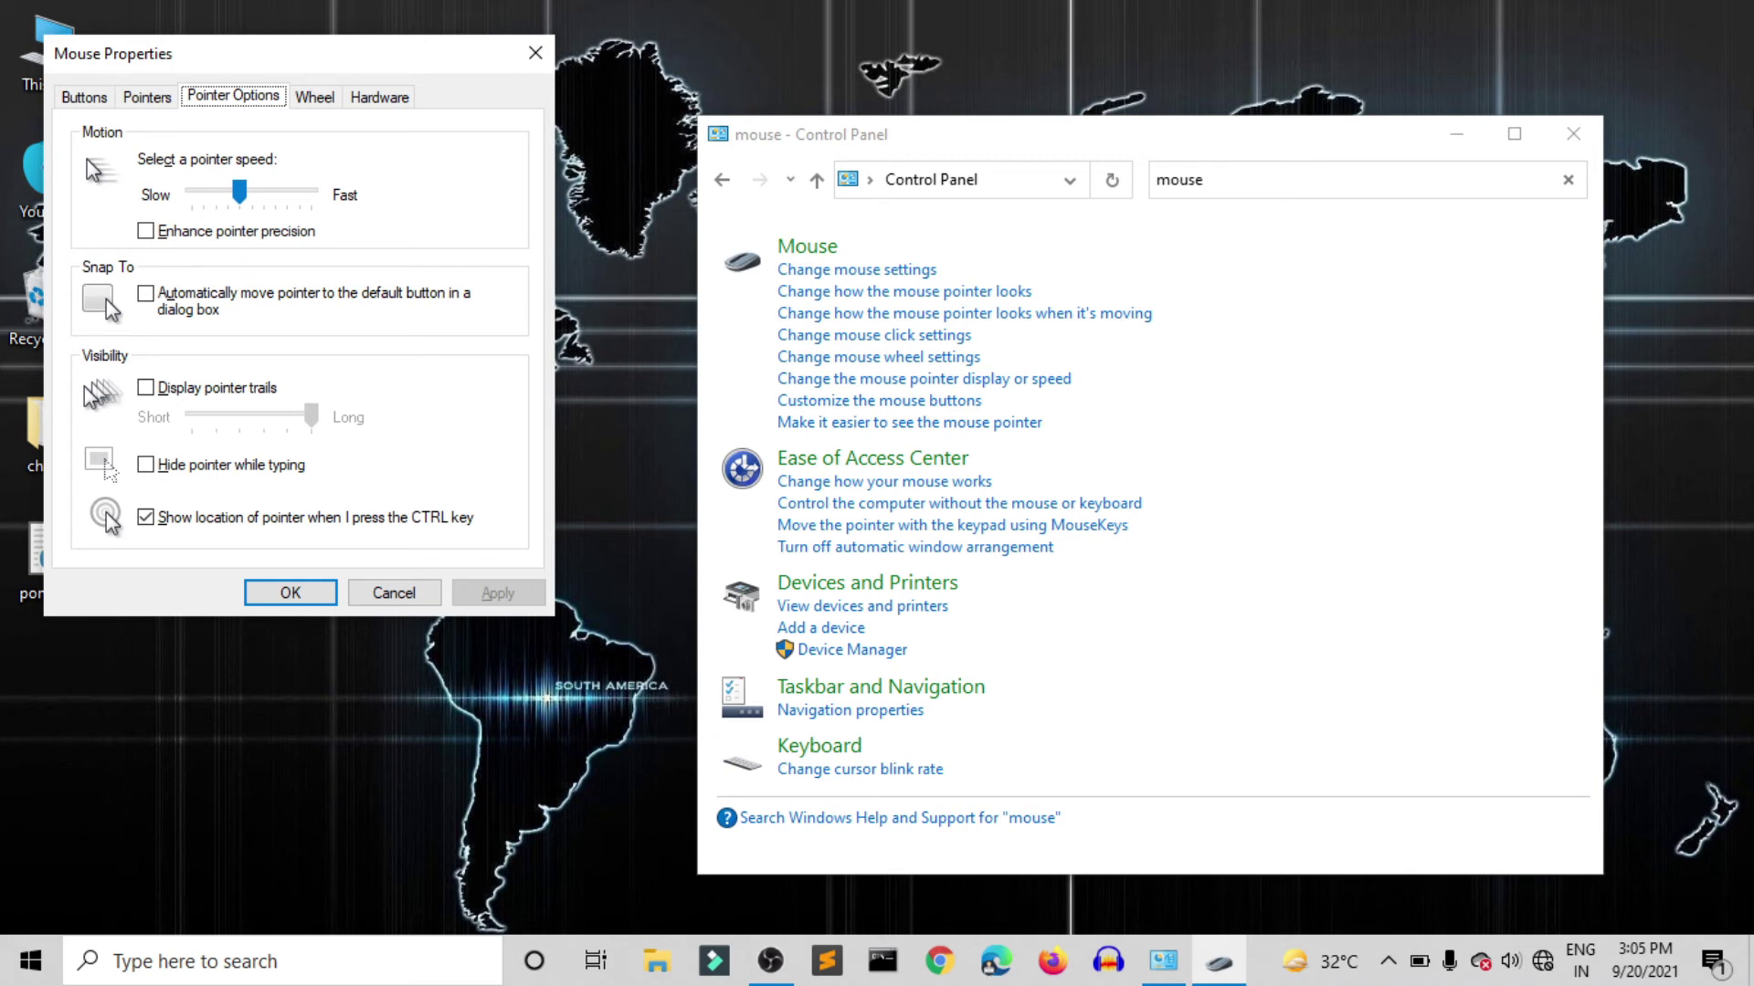
- Toggle Hide pointer while typing on and off under Visibility, leaving the option cleared
{"action": "key", "text": "Tab"}
{"action": "key", "text": "Tab"}
{"action": "key", "text": "Tab"}
{"action": "key", "text": "Tab"}
{"action": "key", "text": "Tab"}
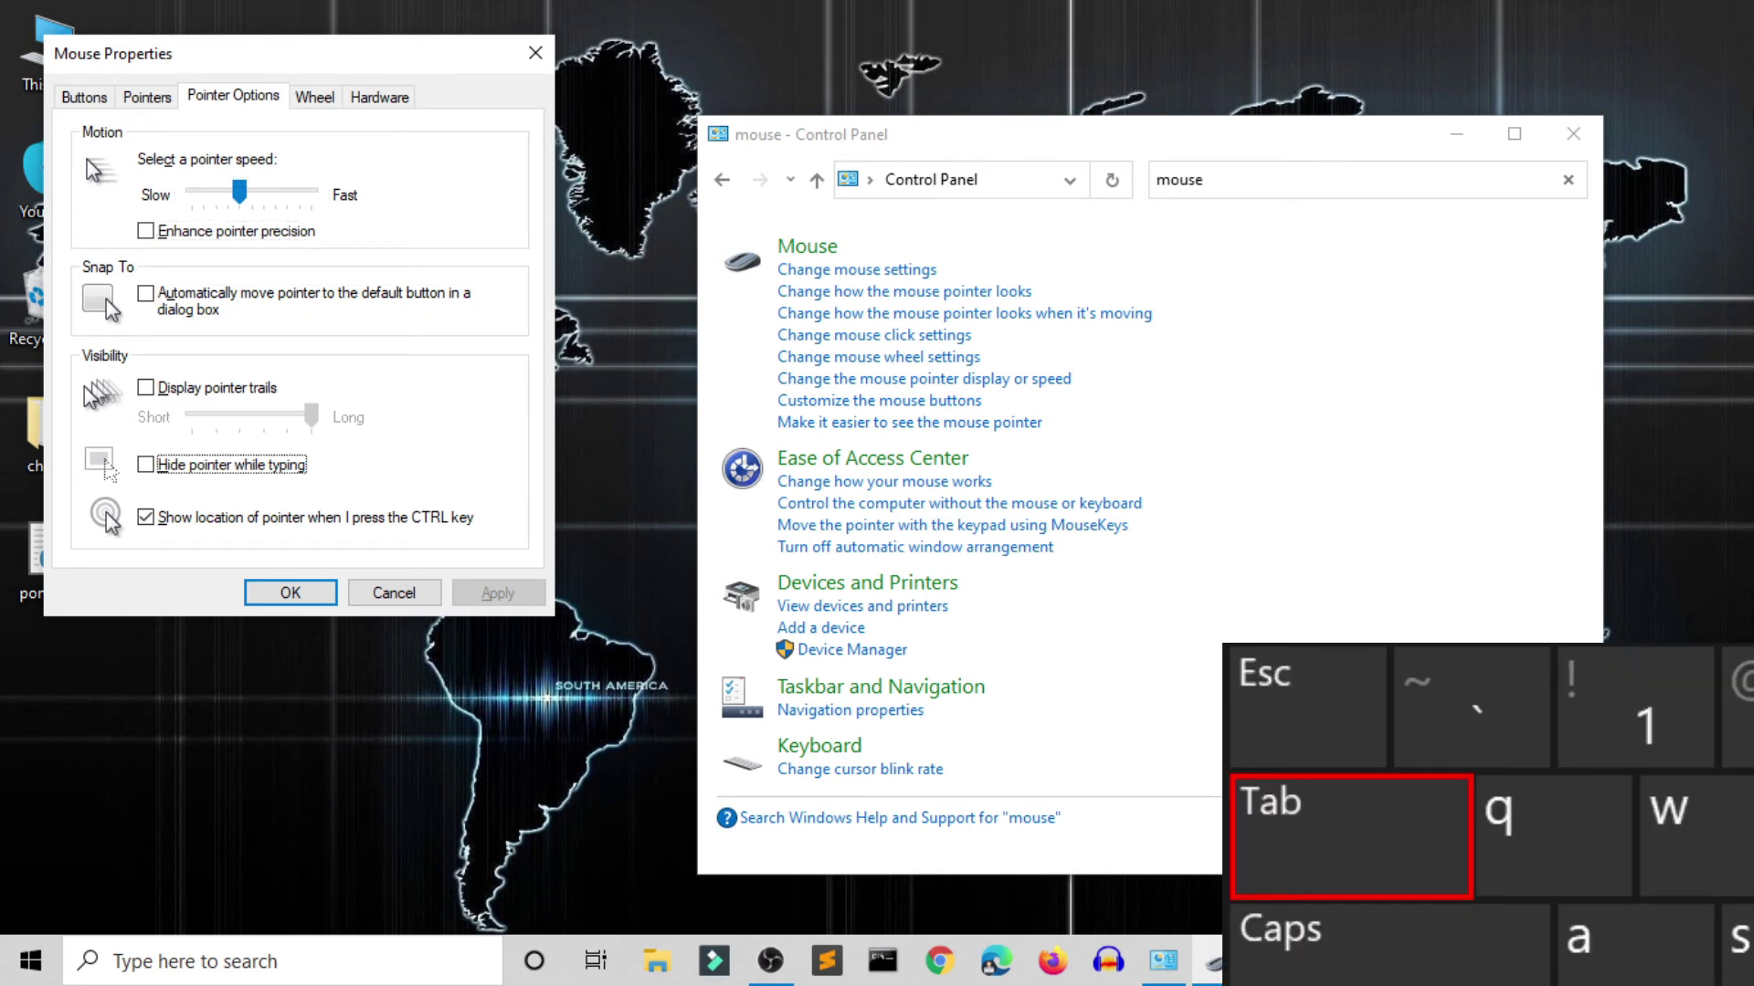
{"action": "key", "text": "space"}
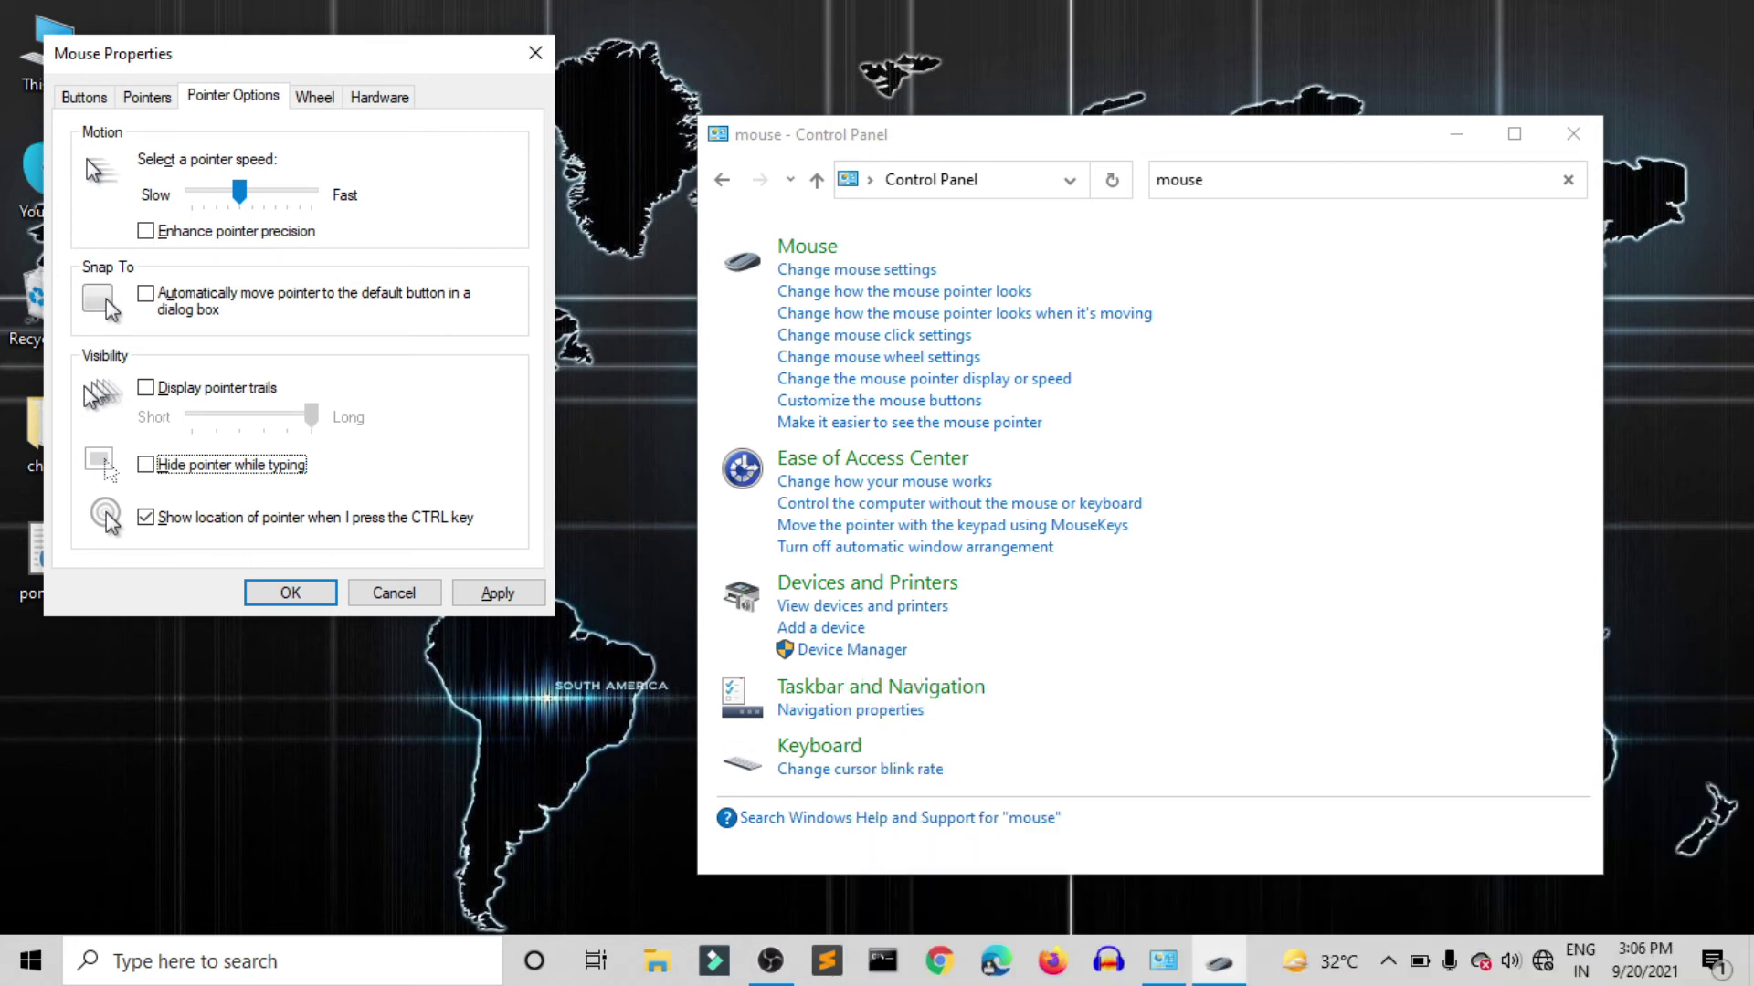
- Apply the pointer options, accept and close Mouse Properties, and close the Control Panel window
{"action": "key", "text": "Tab"}
{"action": "key", "text": "Tab"}
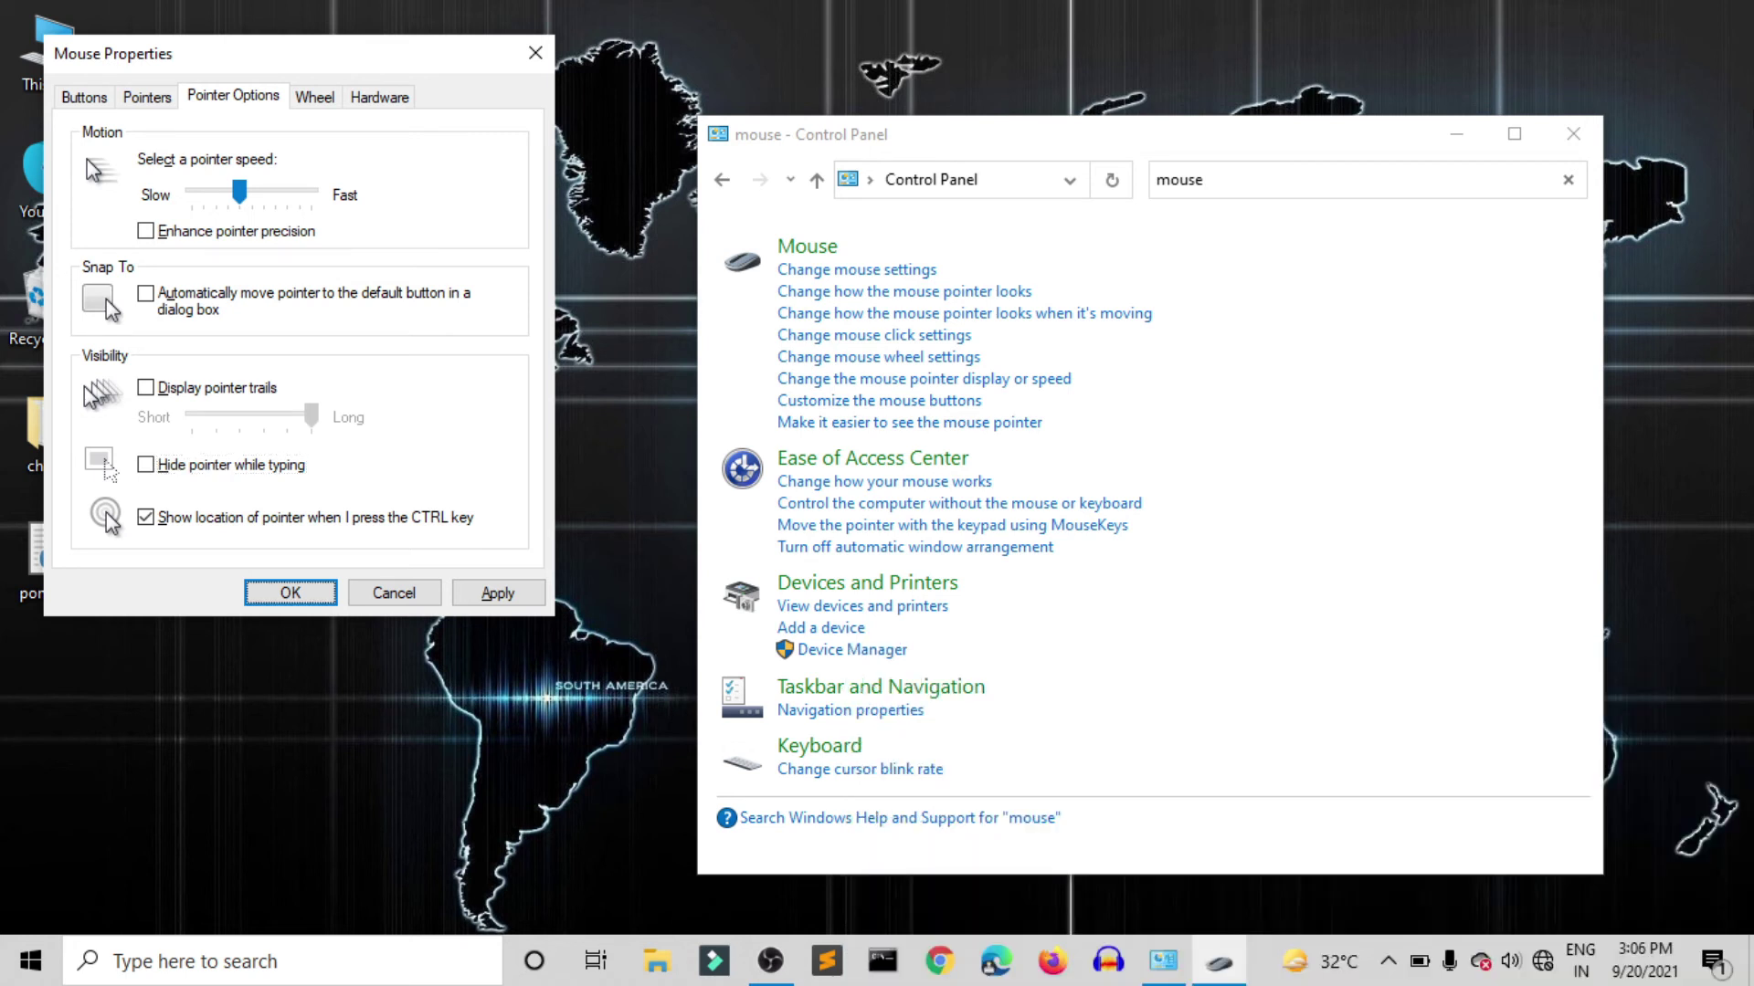
{"action": "key", "text": "Tab"}
{"action": "key", "text": "Tab"}
{"action": "key", "text": "Return"}
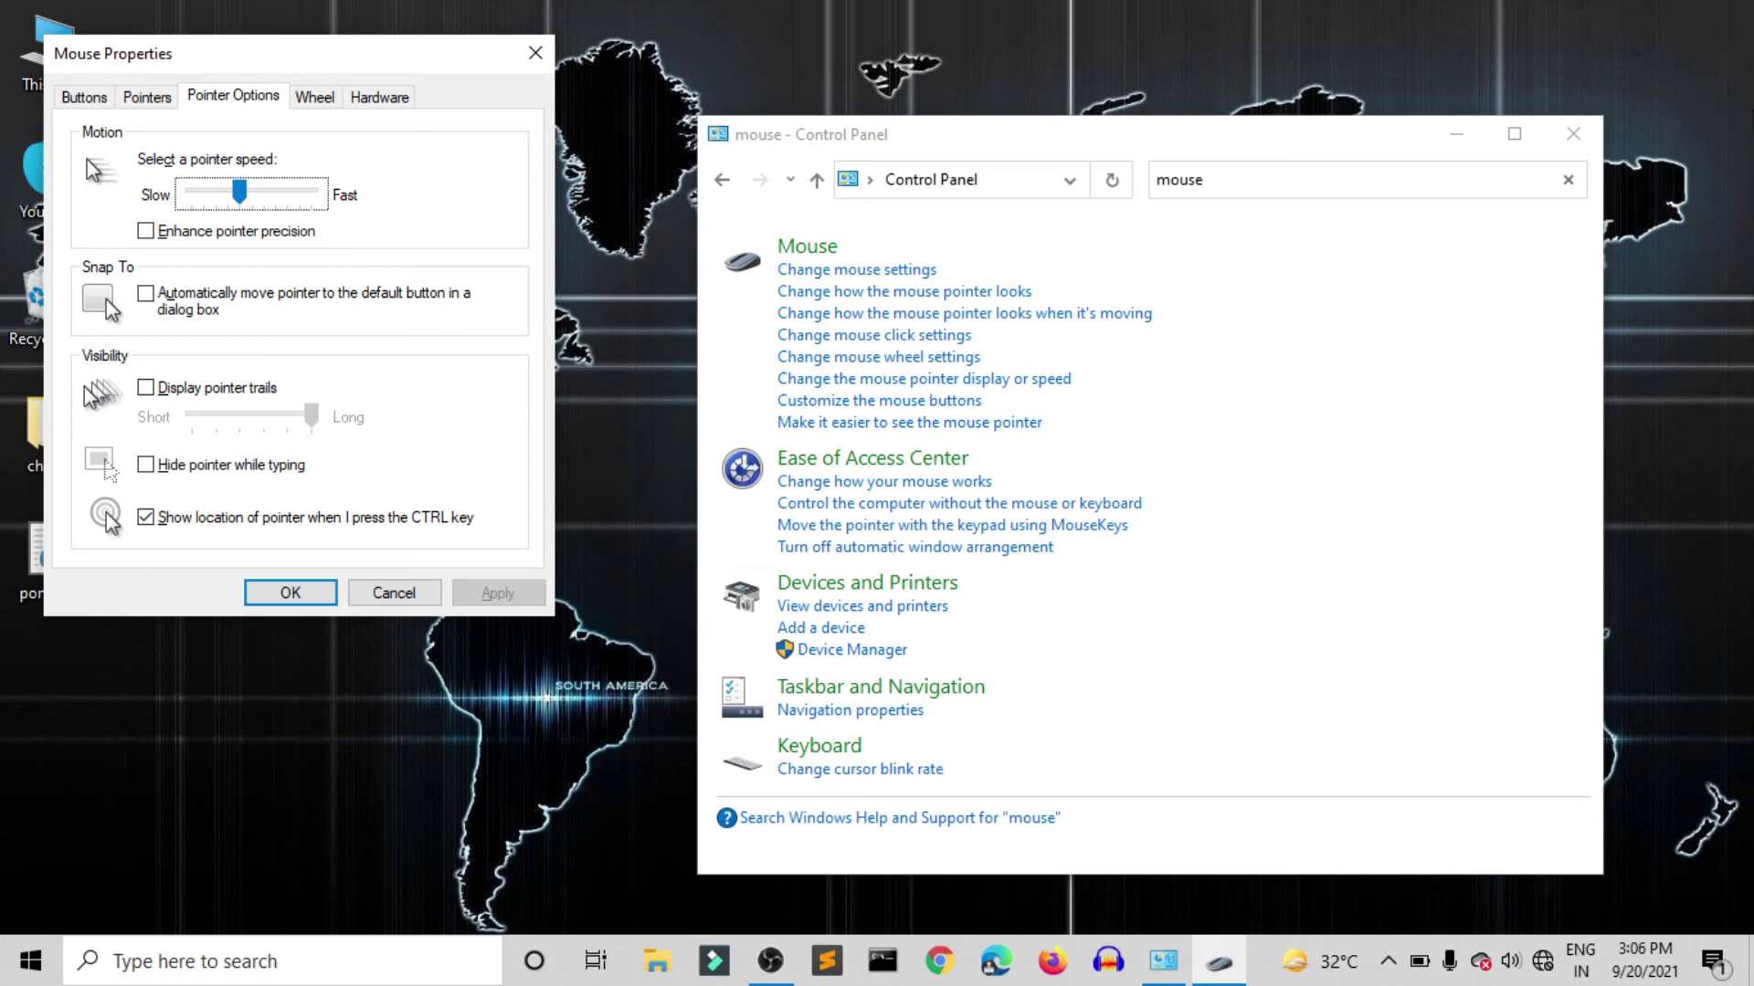
{"action": "key", "text": "Return"}
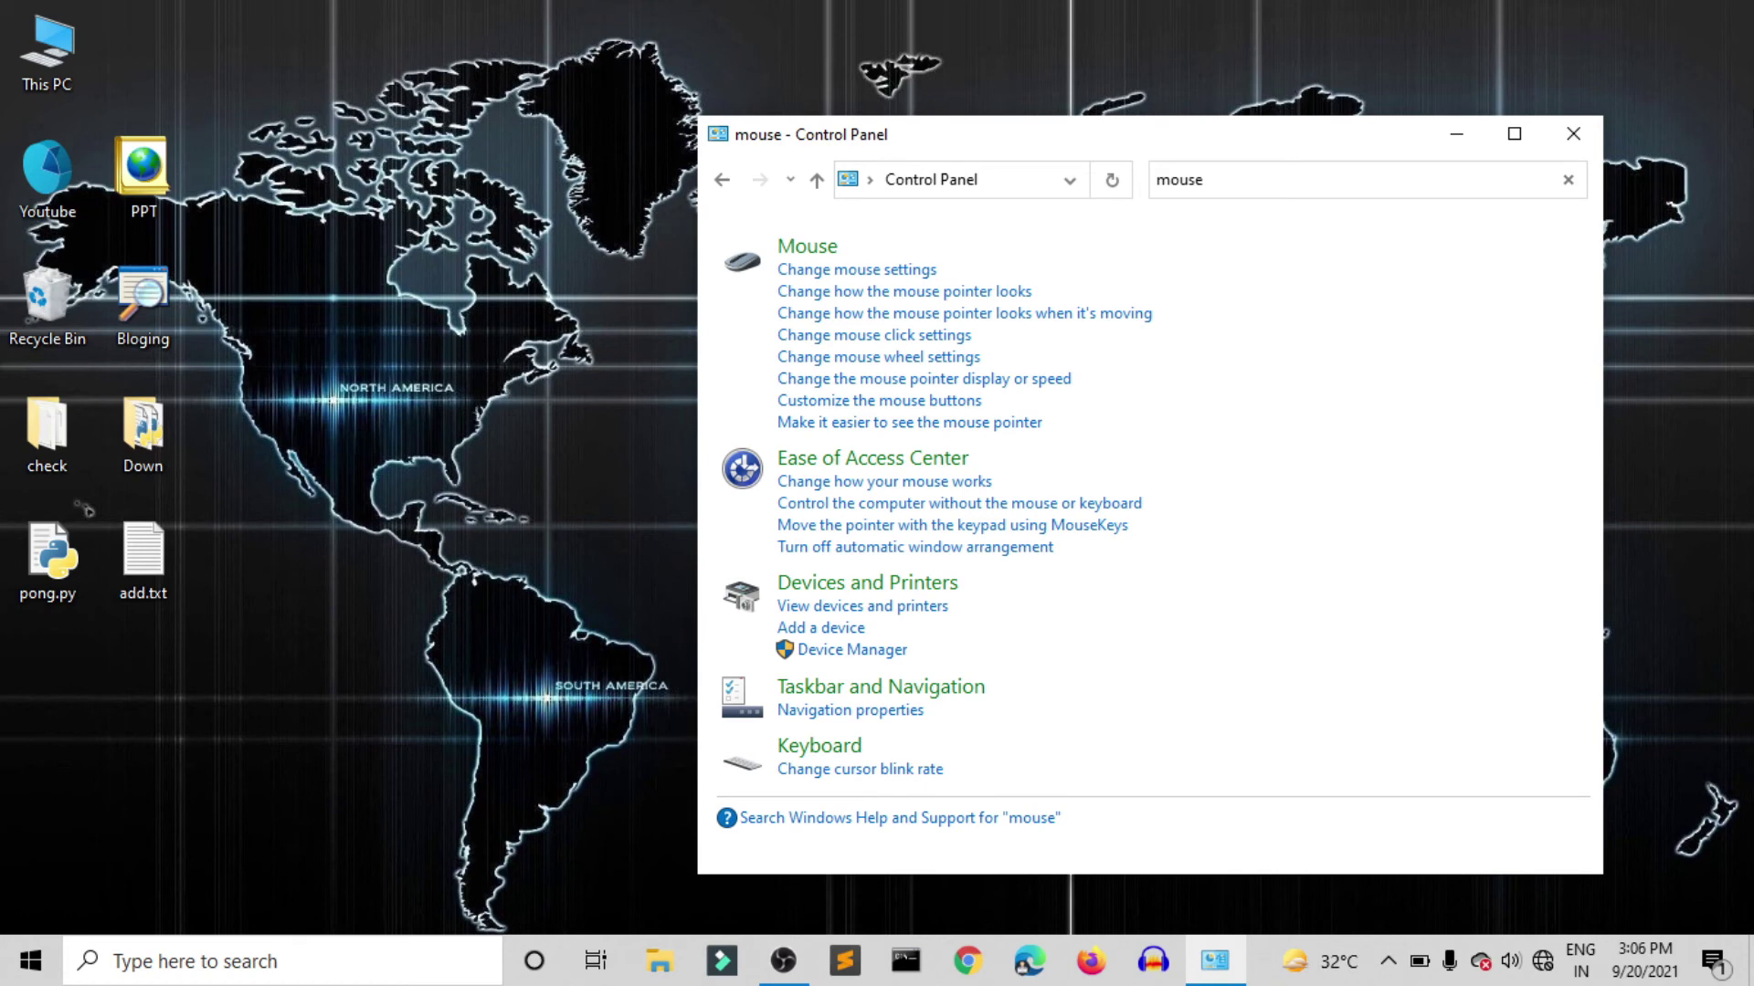
{"action": "key", "text": "alt+F4"}
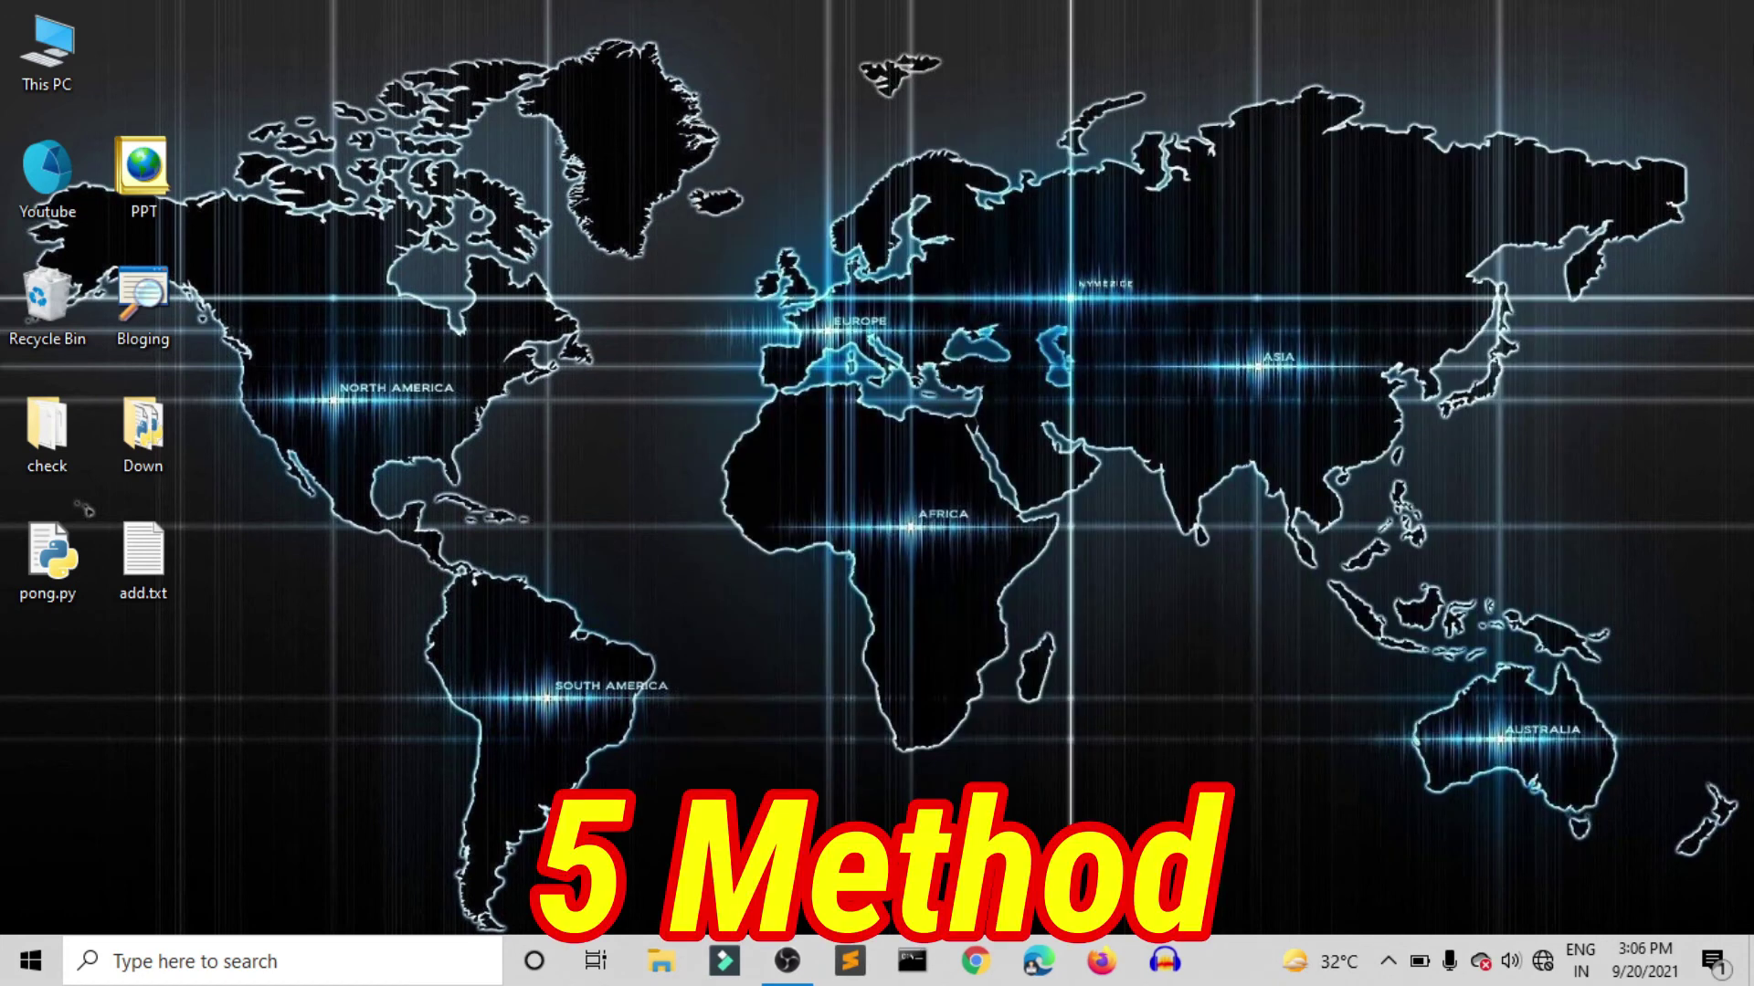